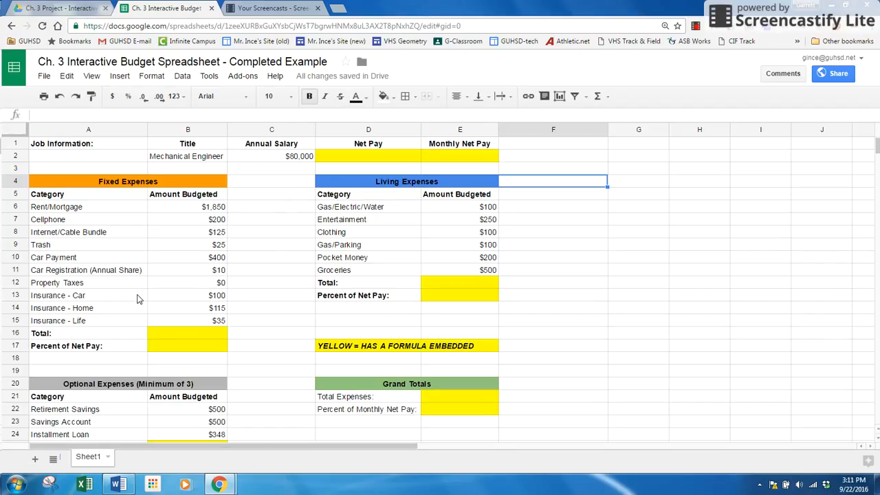
scroll(266, 247, down, 2)
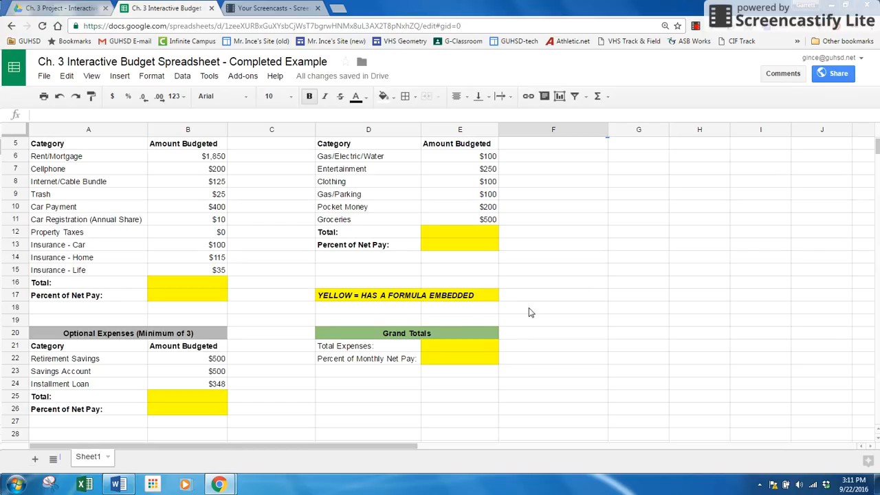
scroll(336, 293, up, 2)
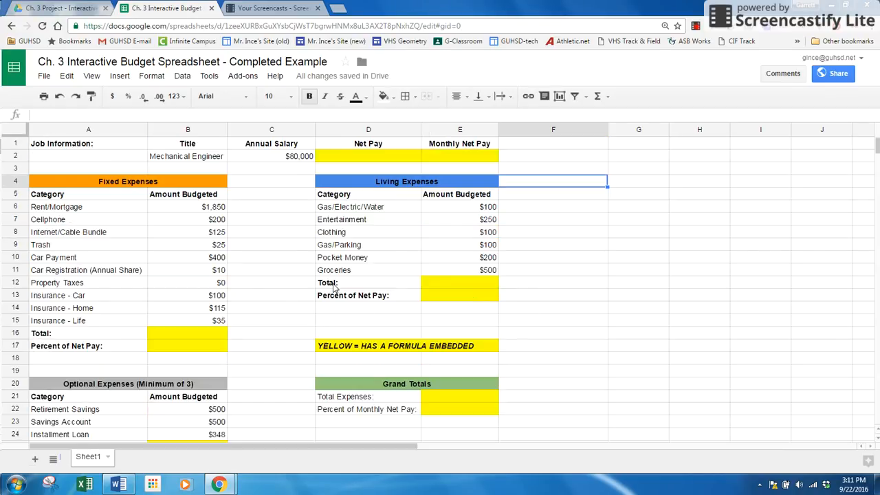
click(356, 163)
click(443, 165)
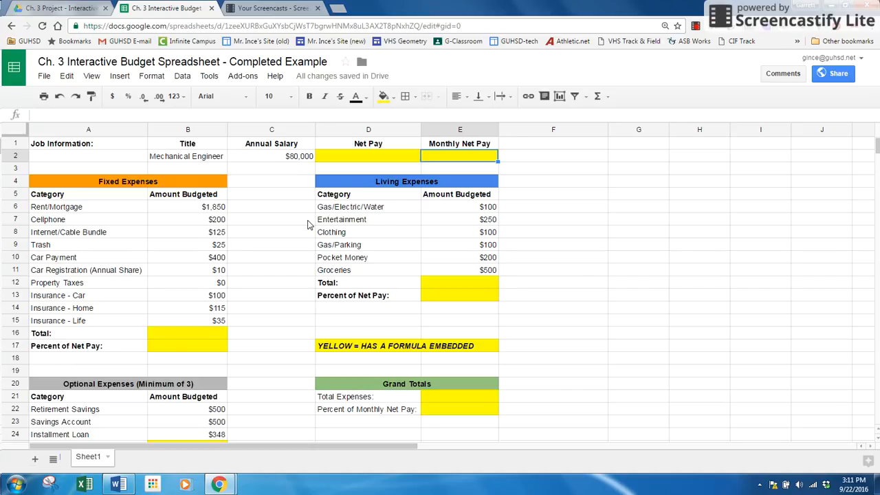
Calculate Net Pay in D2 as 80 percent of the annual salary with the formula =C2*0.8
click(366, 157)
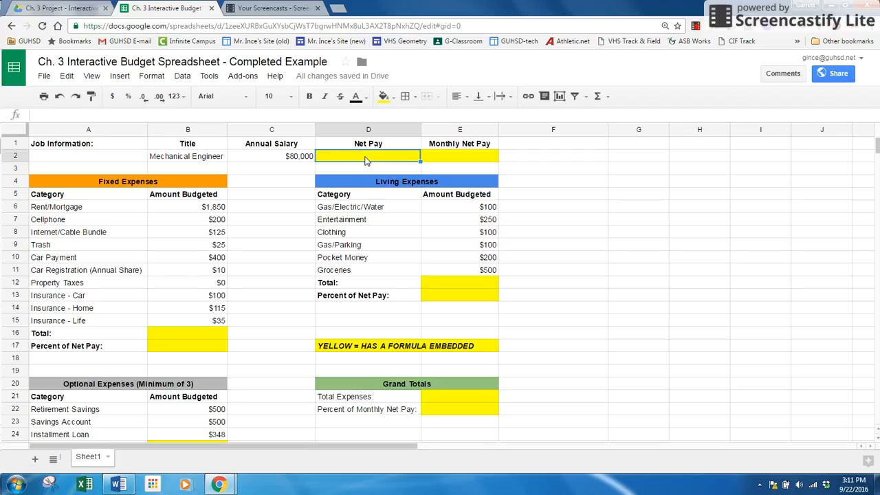
click(290, 160)
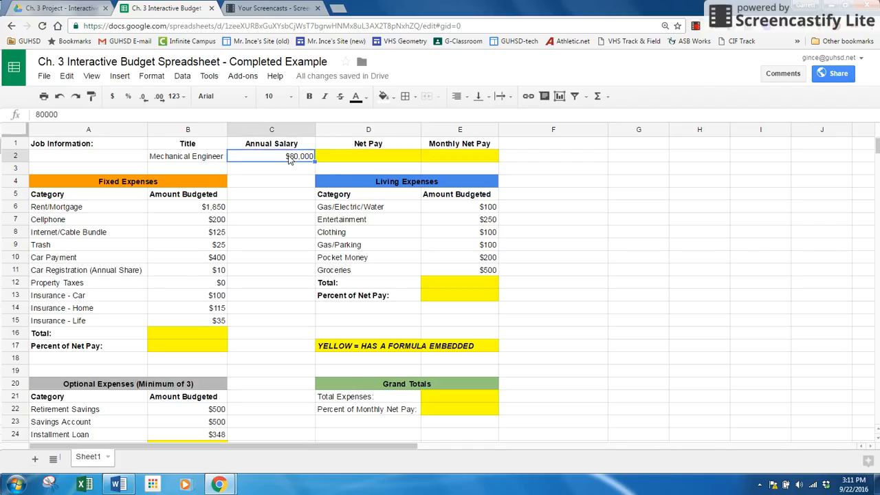
click(361, 157)
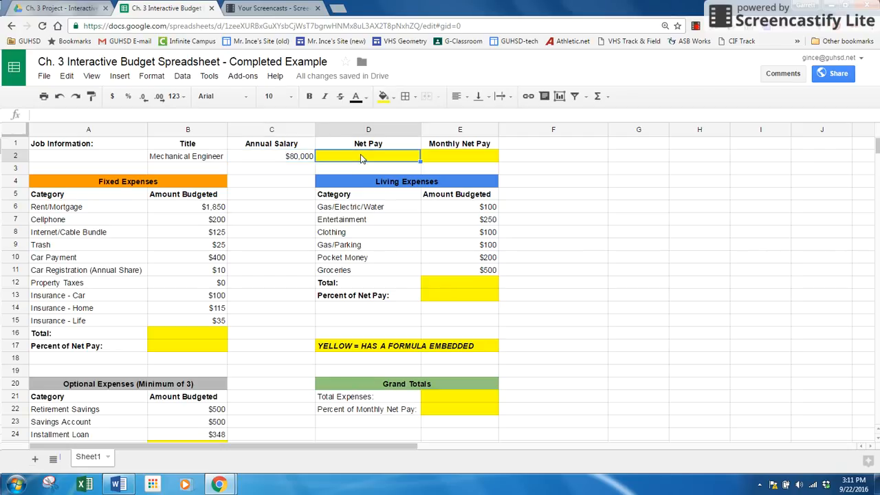
text(=)
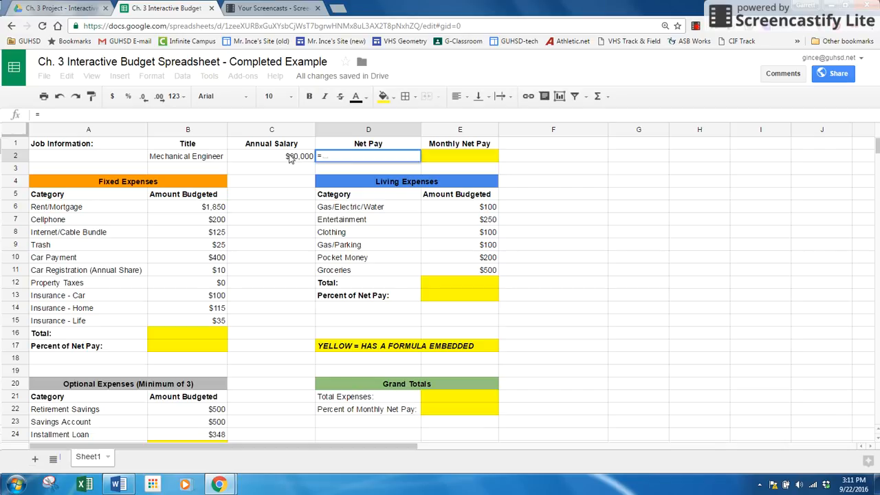
click(290, 159)
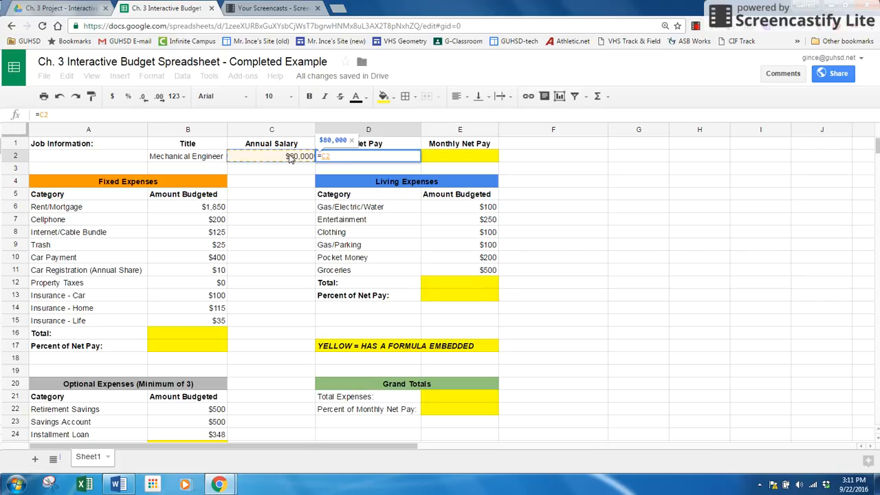
text(*)
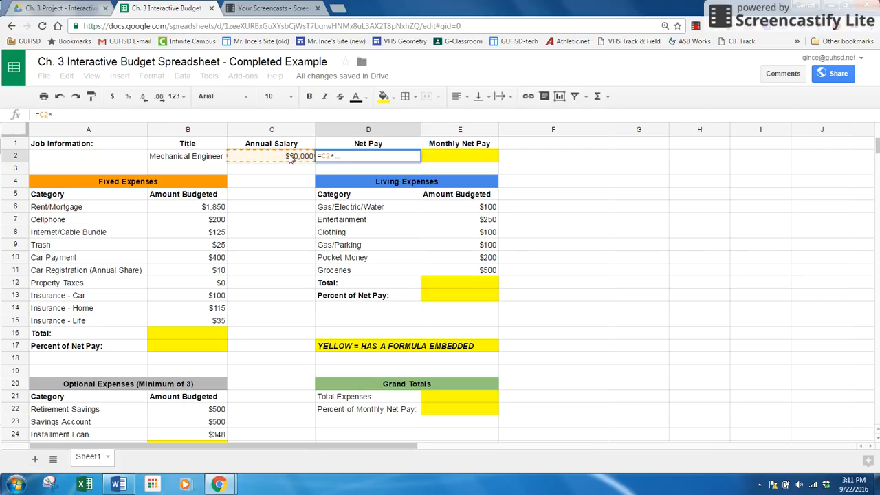
text(0)
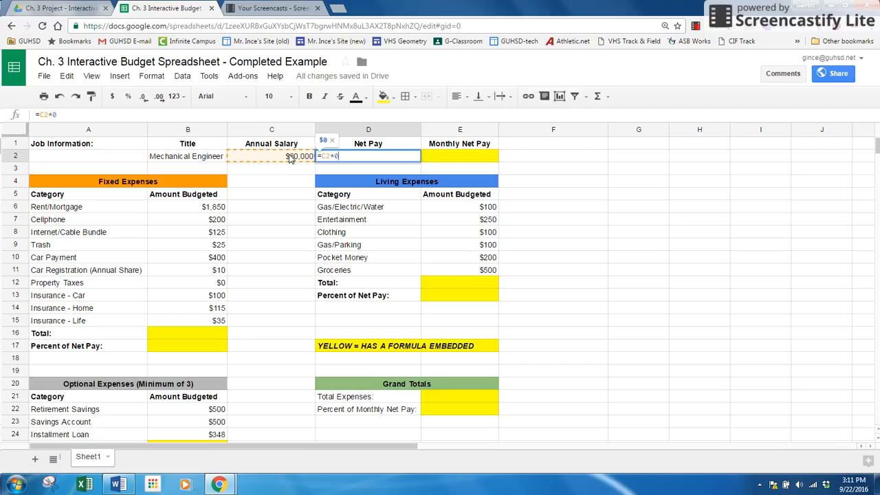
text(.8)
key(Return)
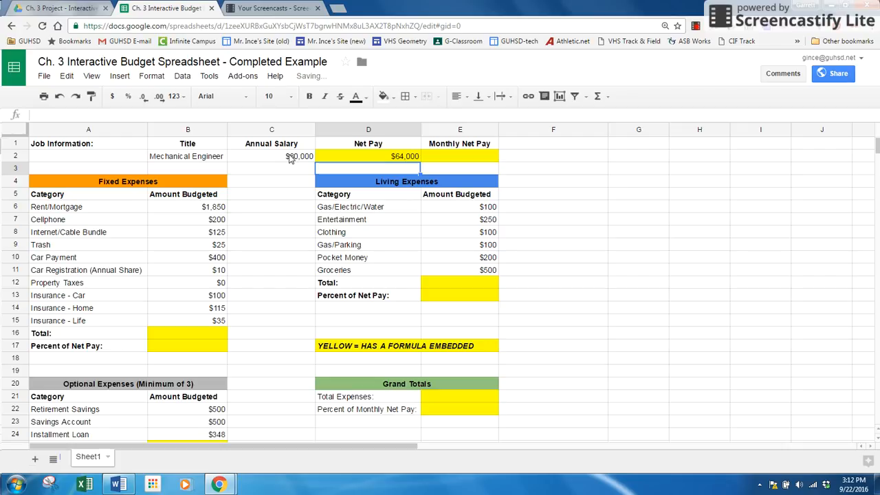
click(349, 158)
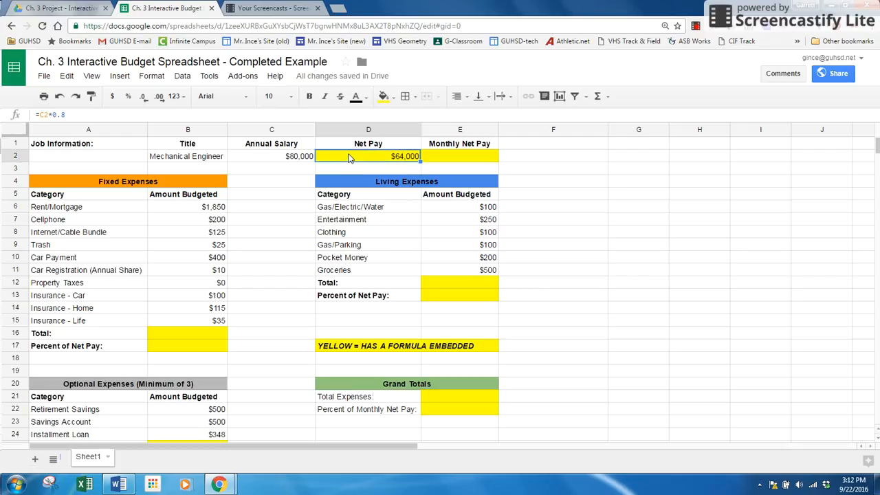
Test the Net Pay formula by setting the annual salary in C2 to 90000, and undo the change
click(289, 157)
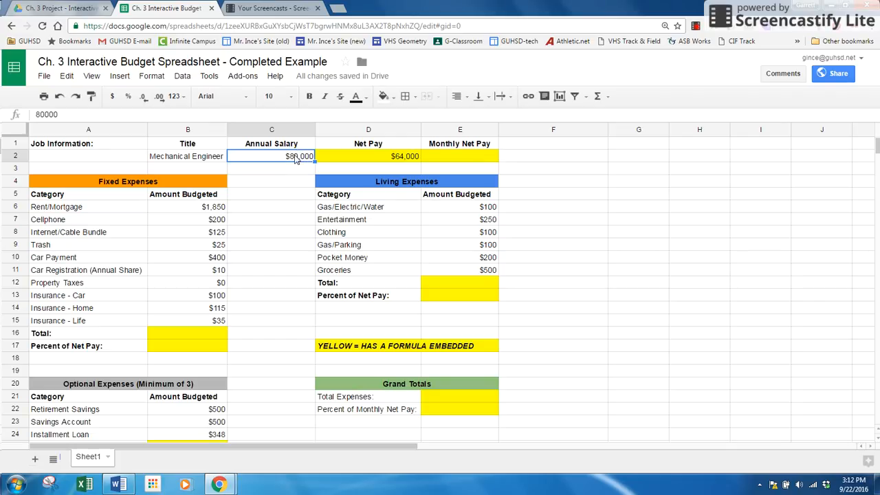
text(90000)
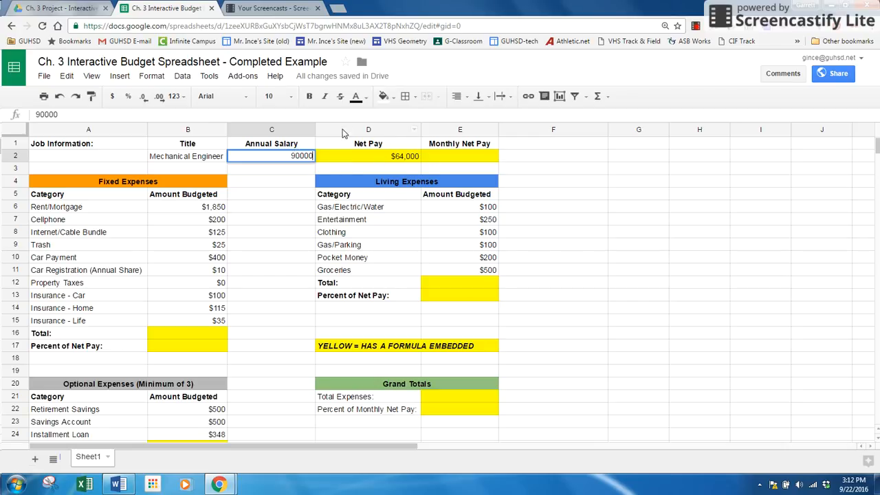
key(Return)
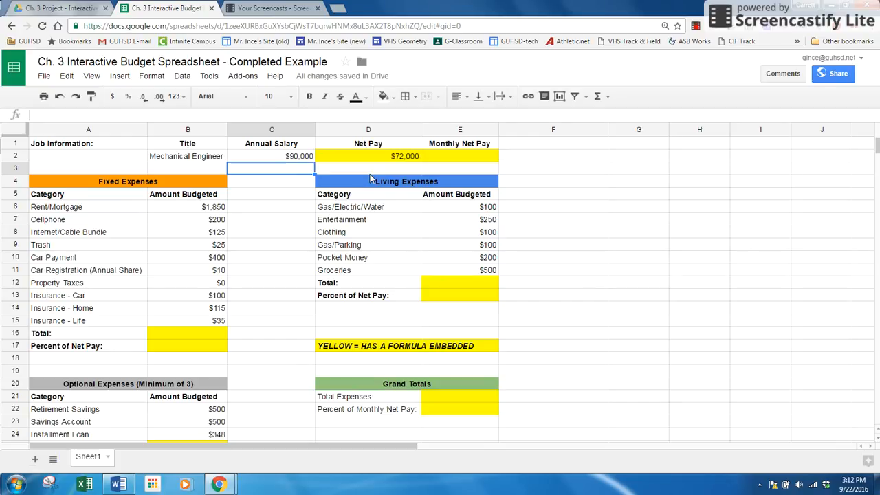
key(Right)
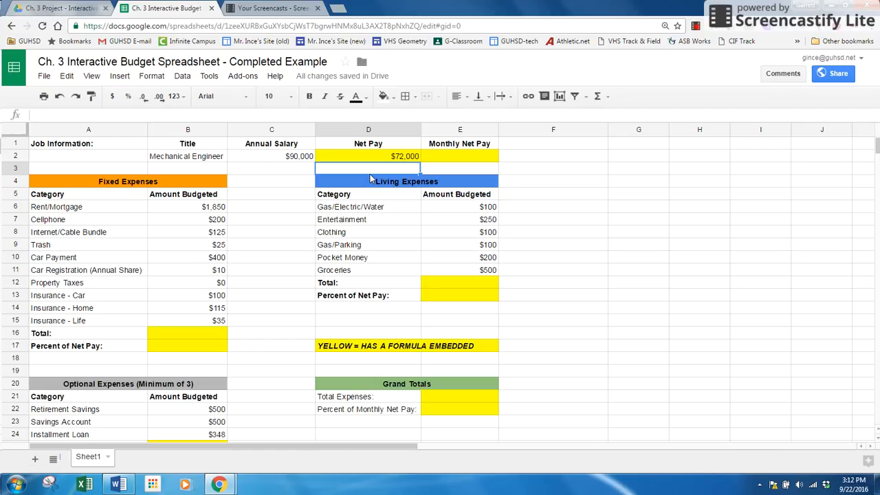
key(ctrl+z)
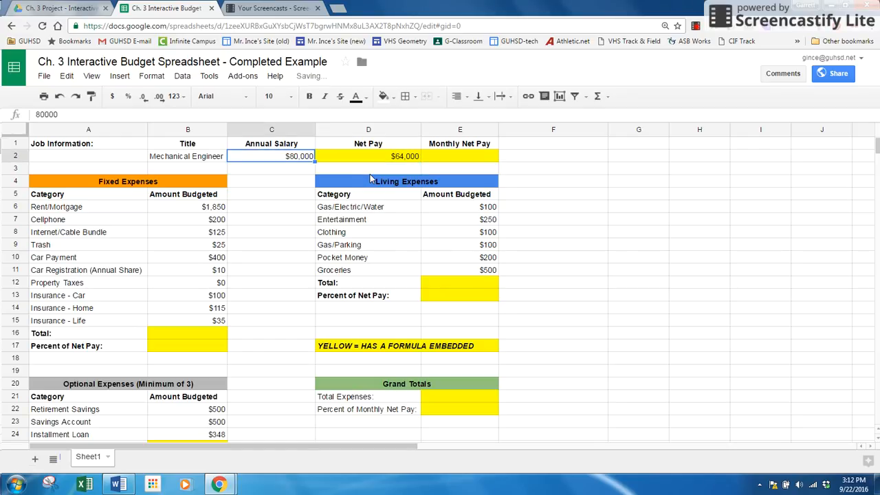
Calculate Monthly Net Pay in E2 by dividing Net Pay by twelve with the formula =D2/12
click(460, 159)
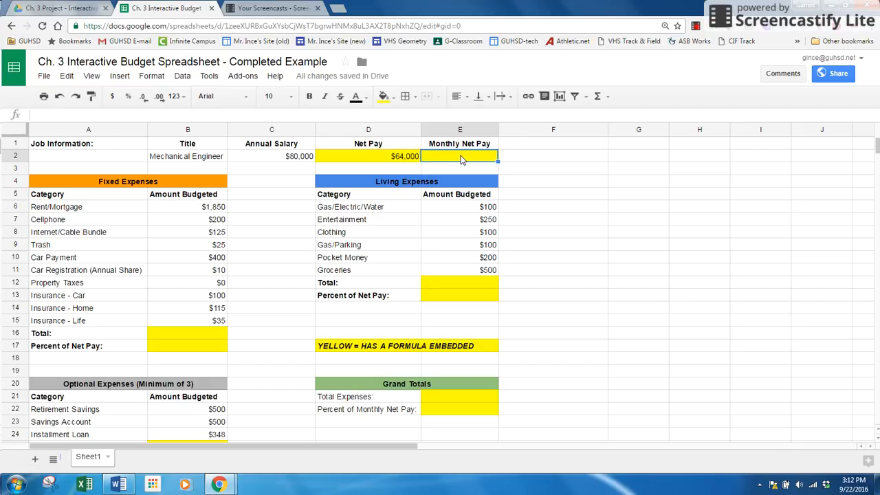
click(400, 157)
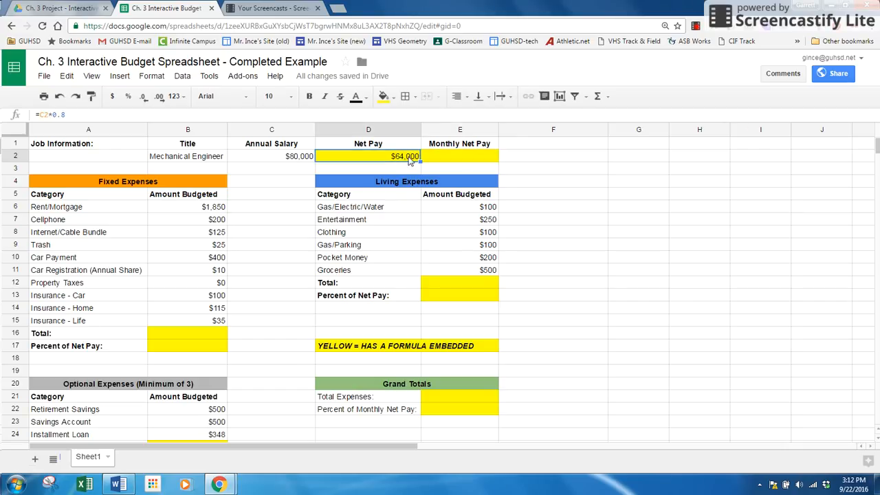
click(452, 158)
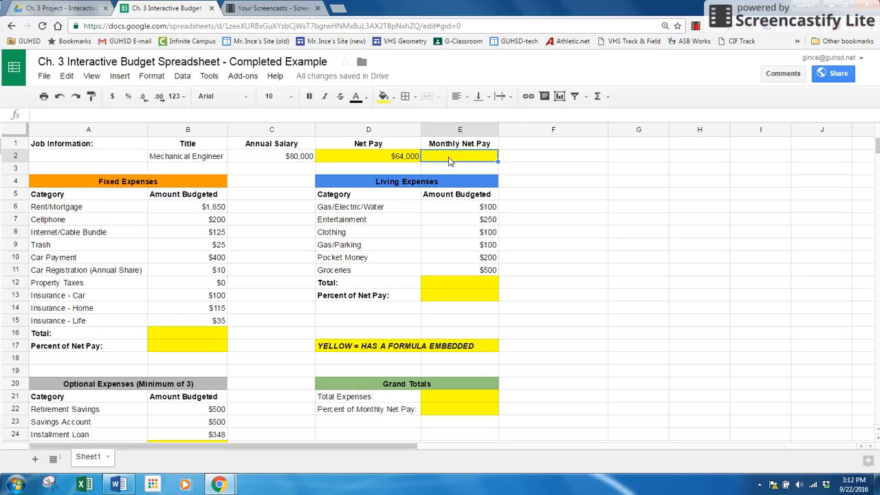
text(=)
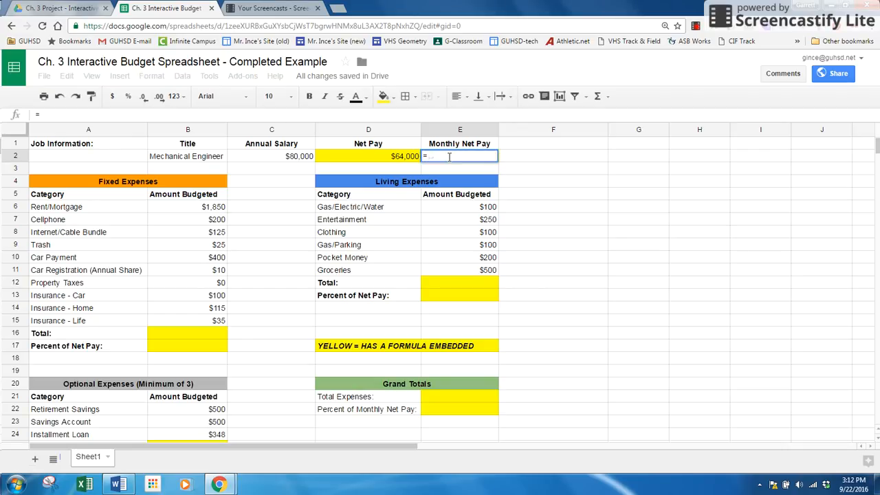
click(402, 158)
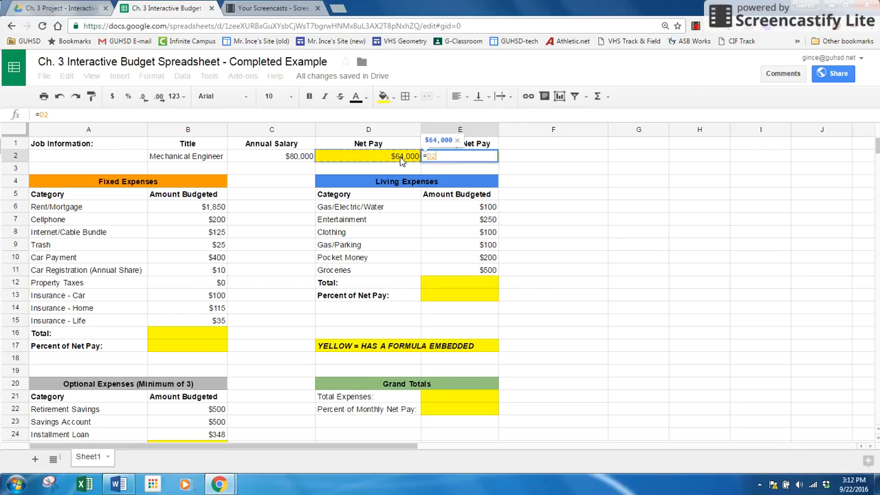
text(/)
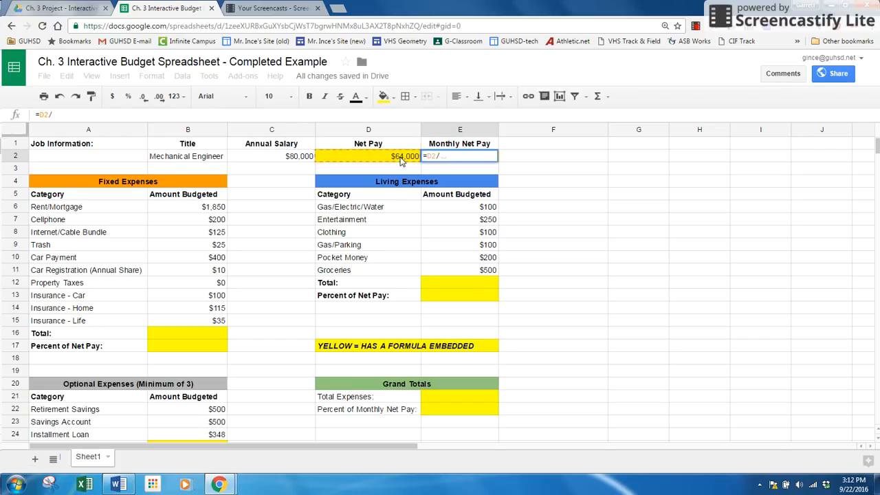
text(12)
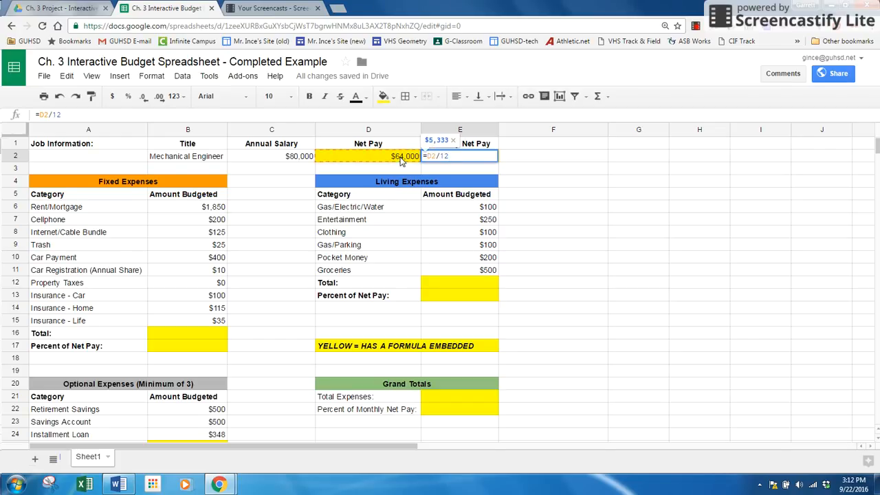
key(Return)
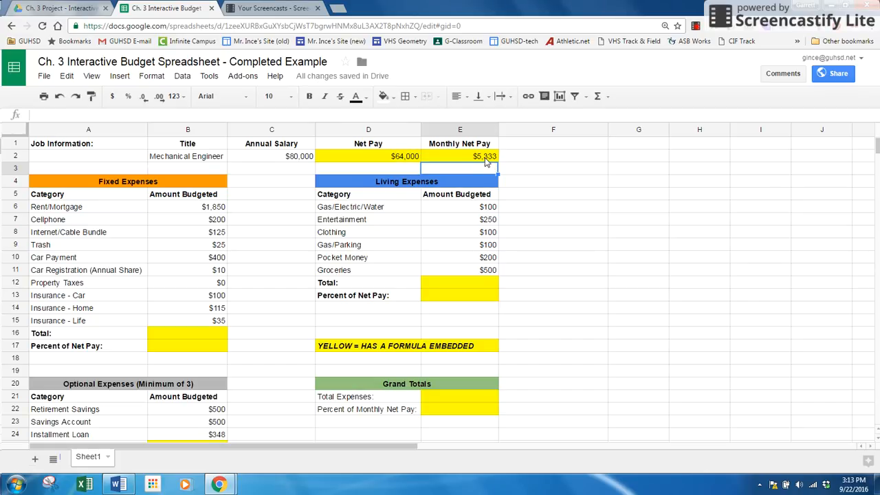
Try an annual salary of 90000 in C2 to test both net pay formulas, and undo the entry
click(298, 156)
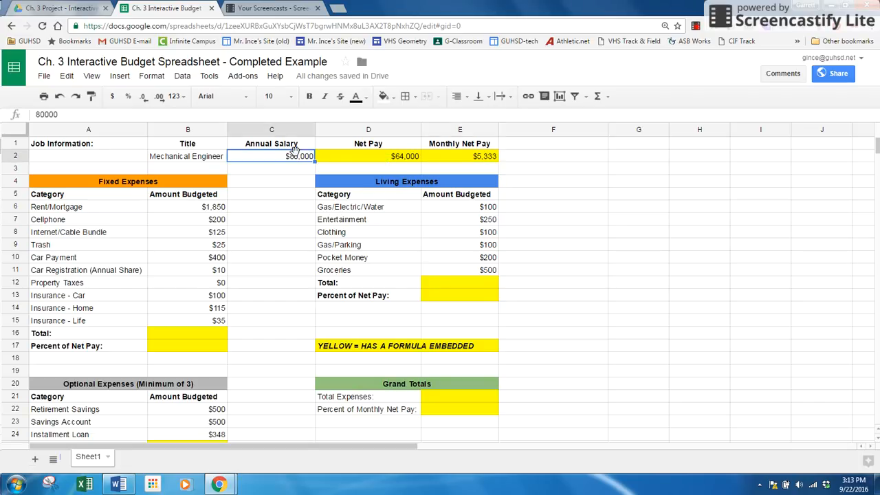
text(90000)
key(Return)
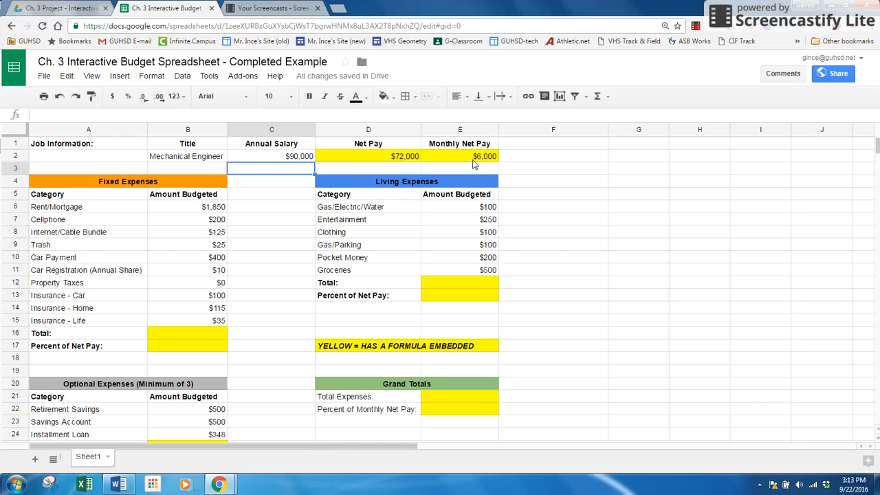
key(ctrl+z)
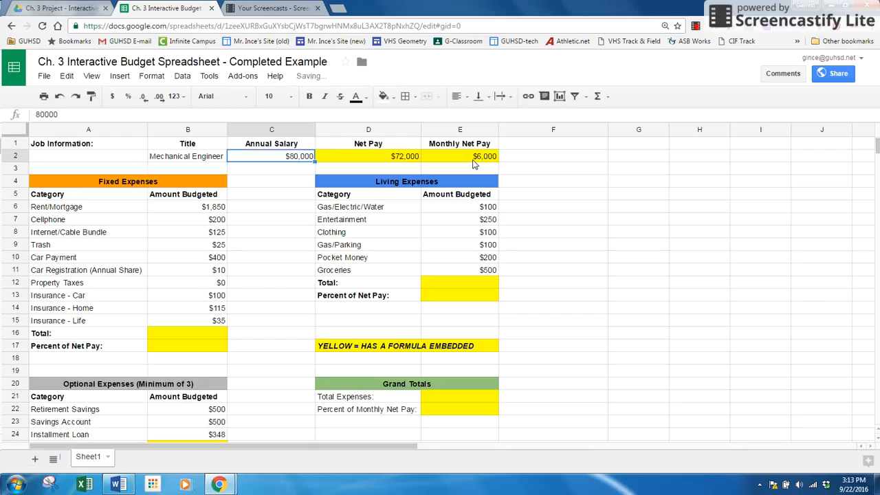
click(556, 172)
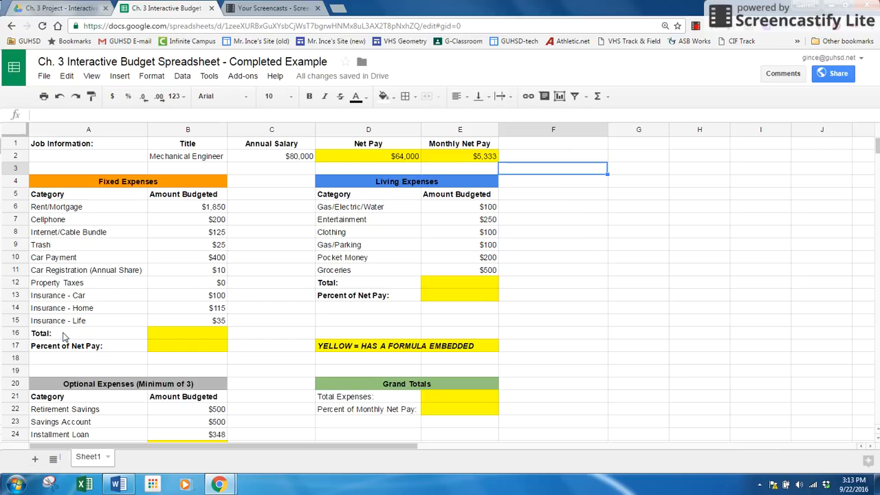
Total the fixed expenses in B16 with the formula =SUM(B6:B15)
click(183, 336)
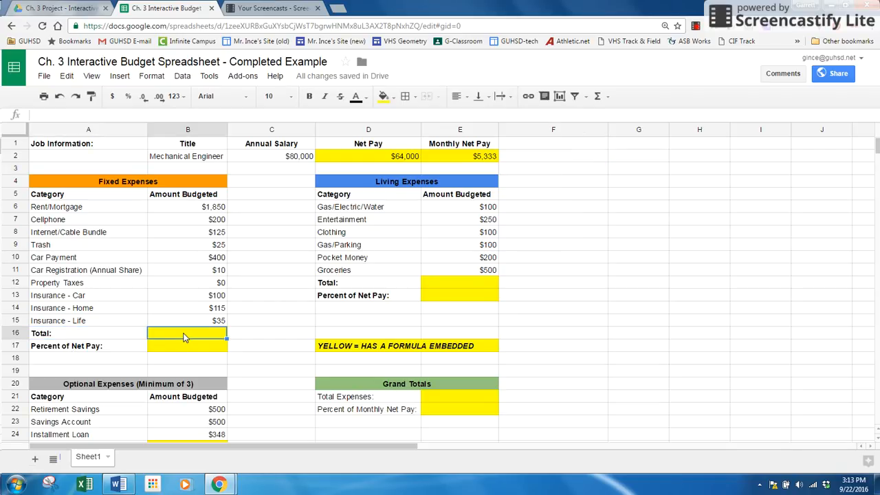
drag(210, 208, 201, 326)
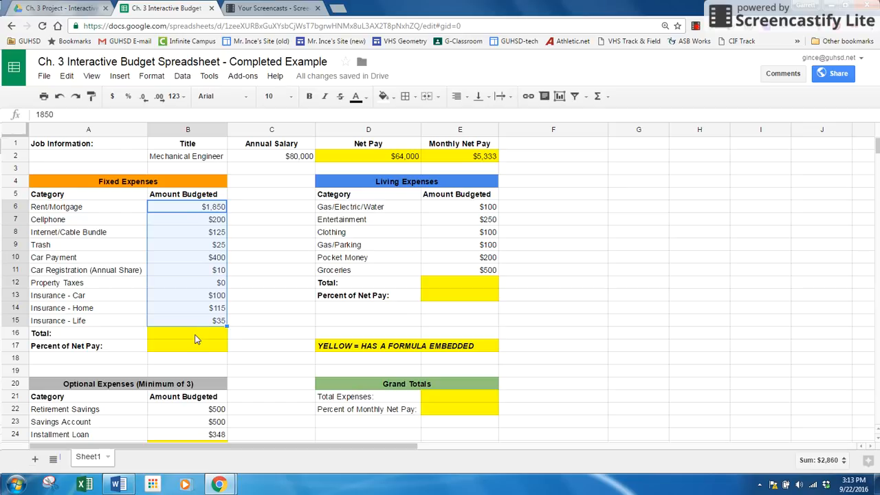
click(194, 336)
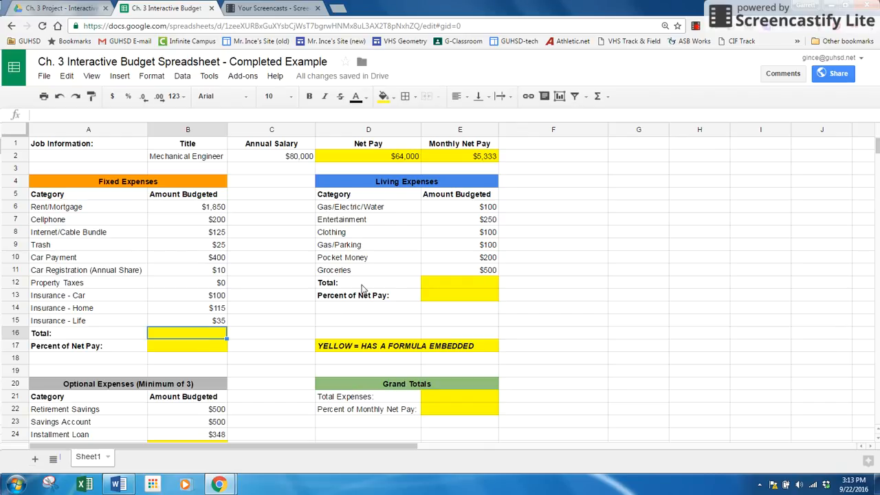
click(608, 99)
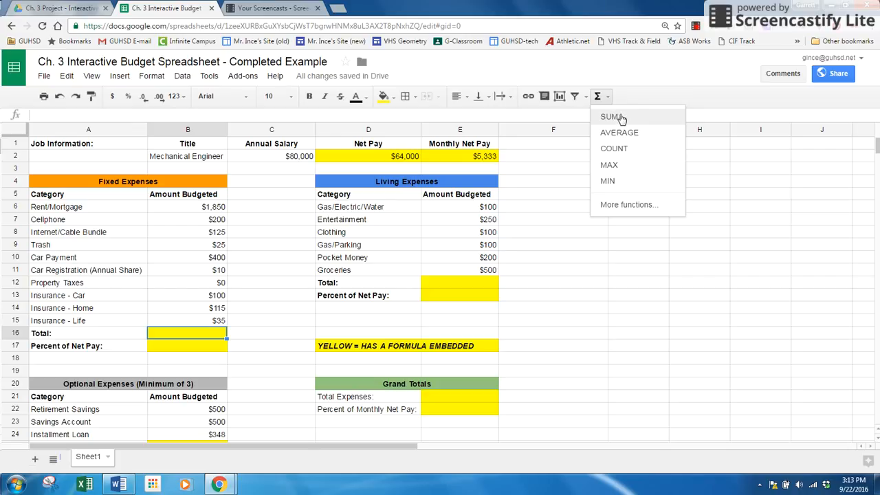
click(630, 121)
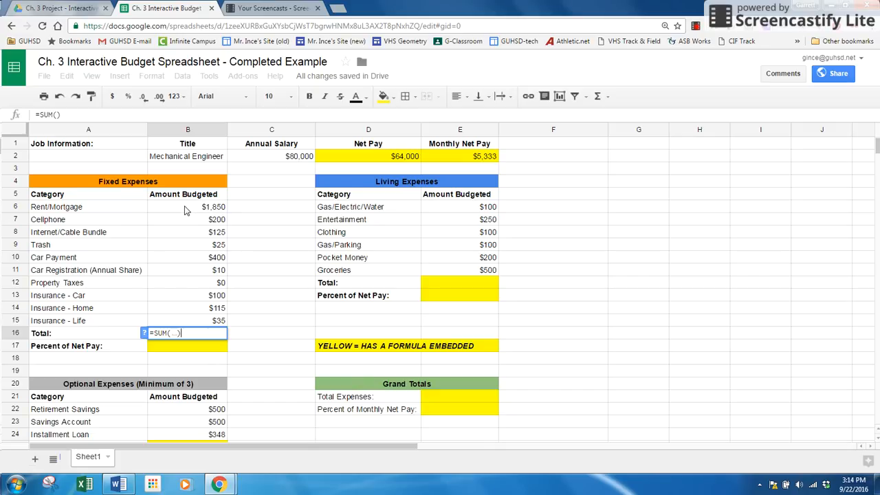
drag(184, 210, 201, 322)
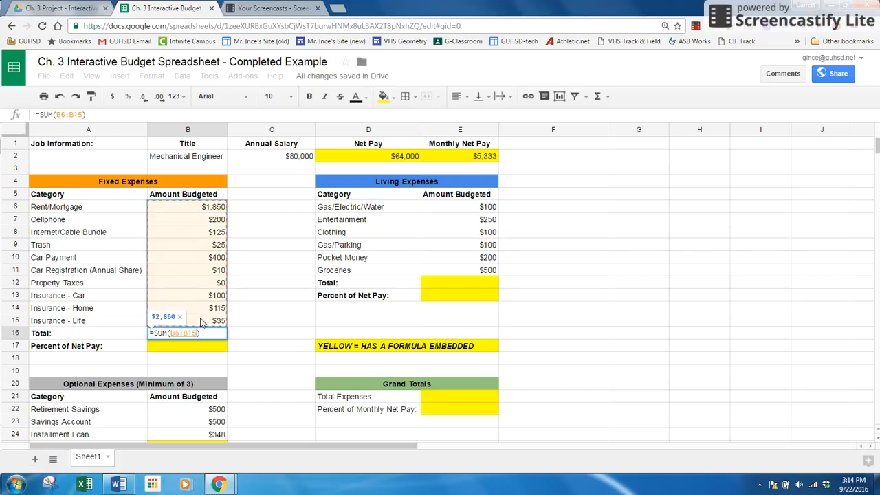
key(Return)
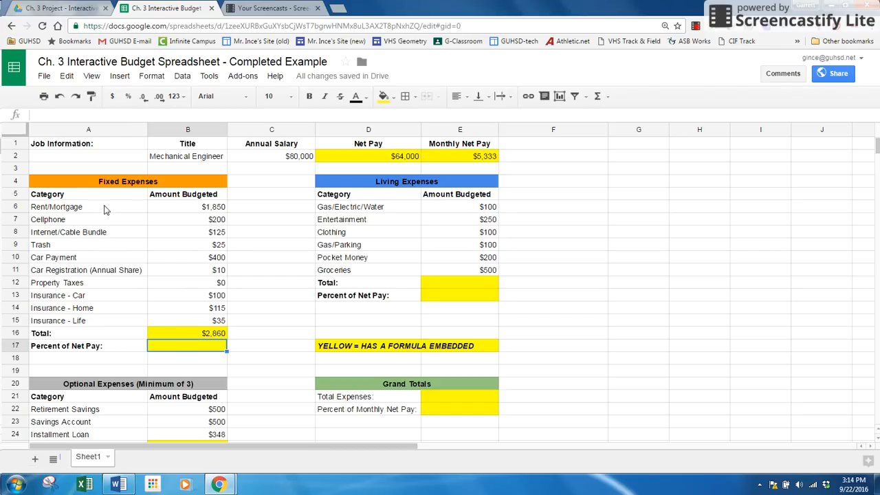
Test the fixed expenses total by setting Rent/Mortgage in B6 to 2000, and undo the change
click(190, 208)
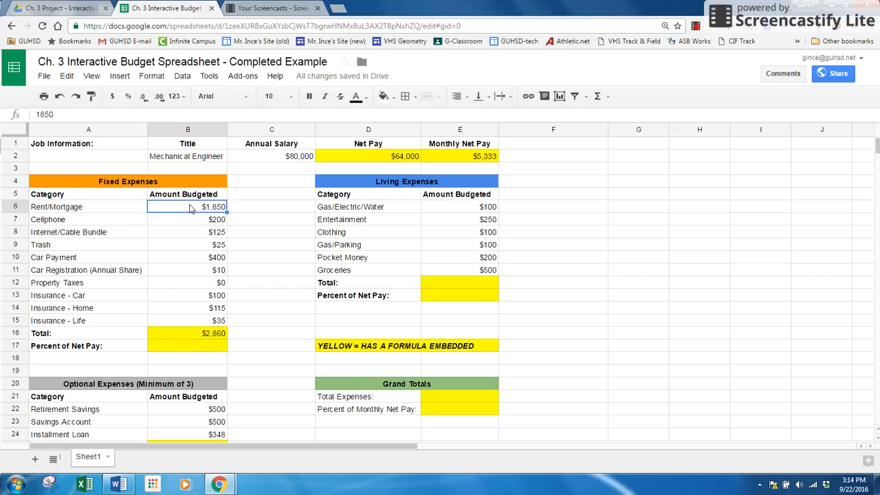
text(2000)
key(Return)
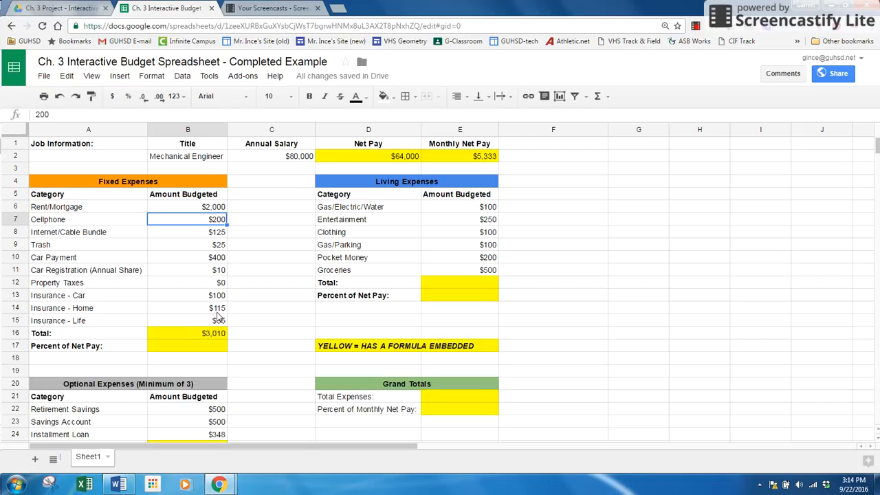
key(ctrl+z)
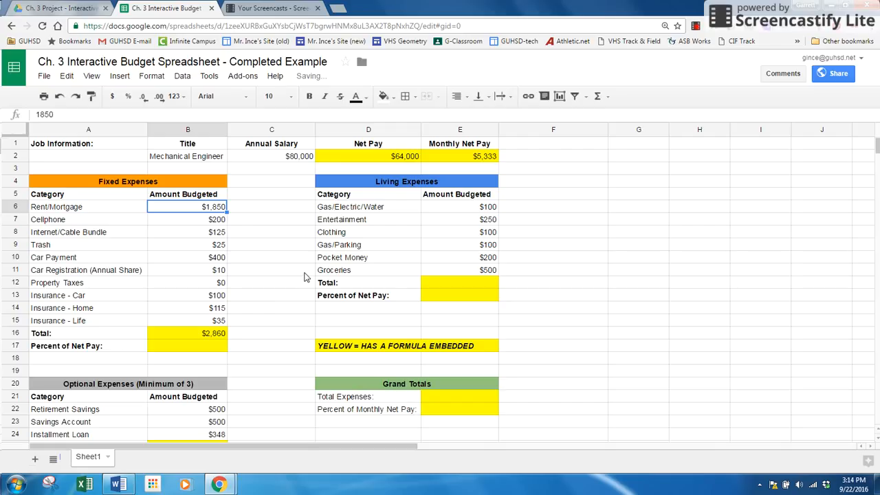
click(183, 338)
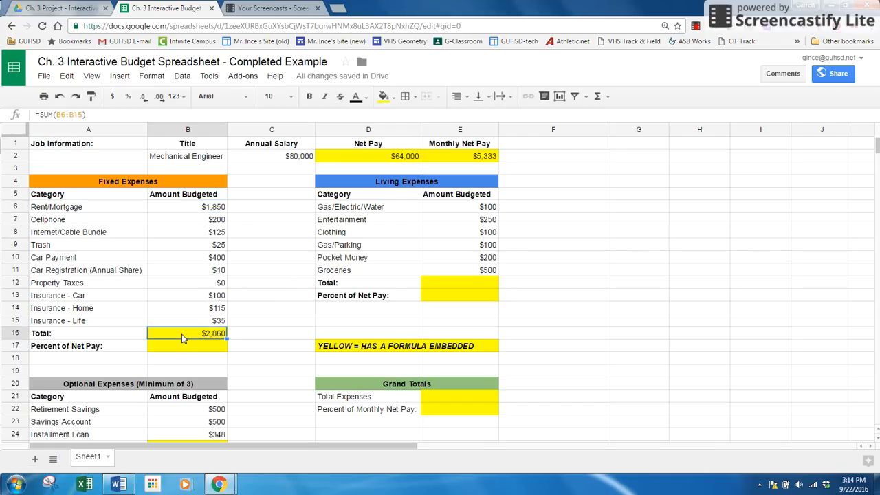
click(459, 278)
scroll(288, 351, down, 2)
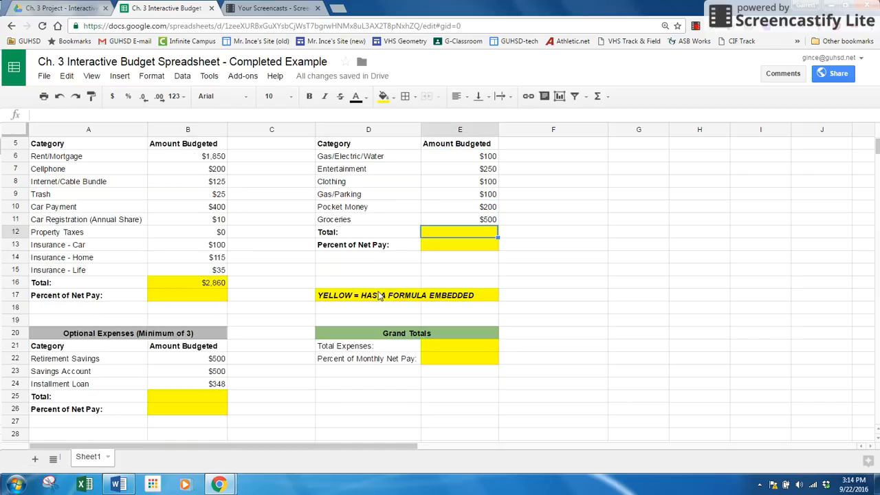
click(190, 393)
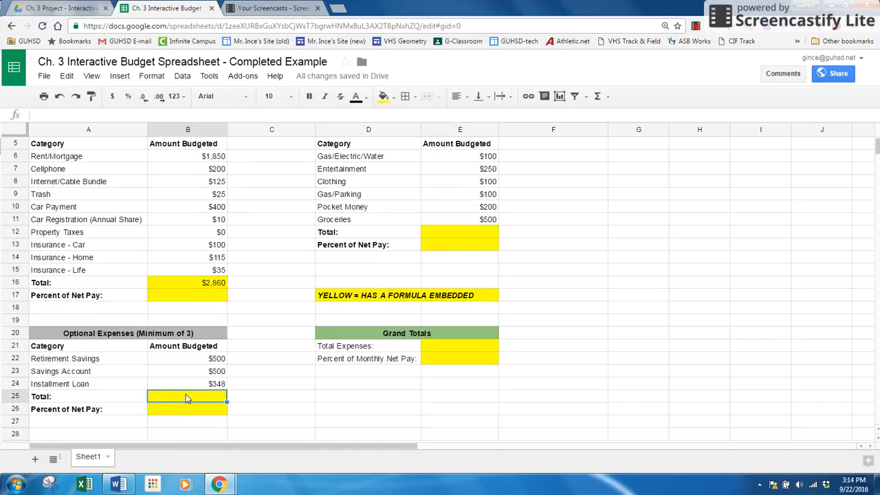
scroll(413, 291, up, 2)
Total the living expenses in E12 by summing the budgeted amounts in E6 through E11
click(478, 282)
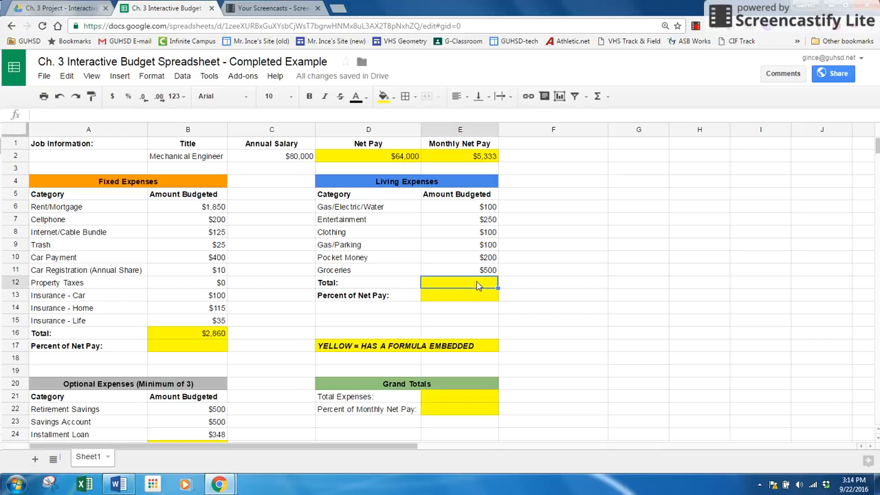
click(602, 97)
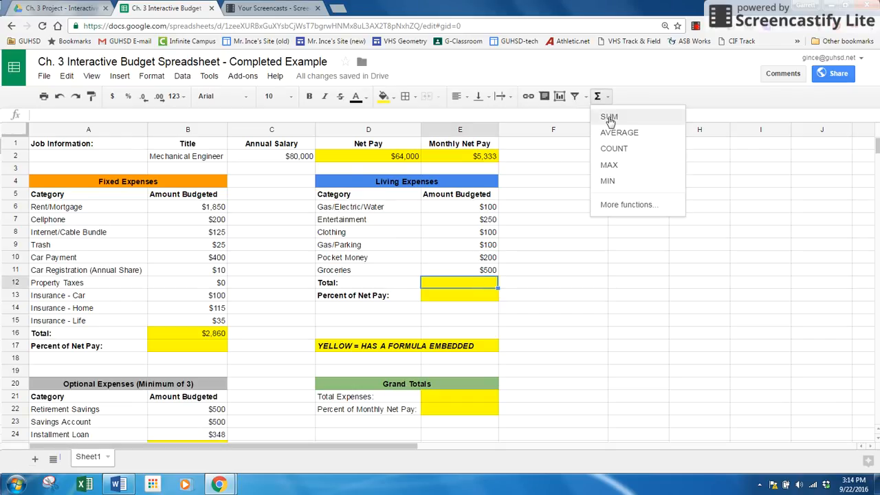
click(609, 118)
drag(469, 209, 472, 272)
key(Return)
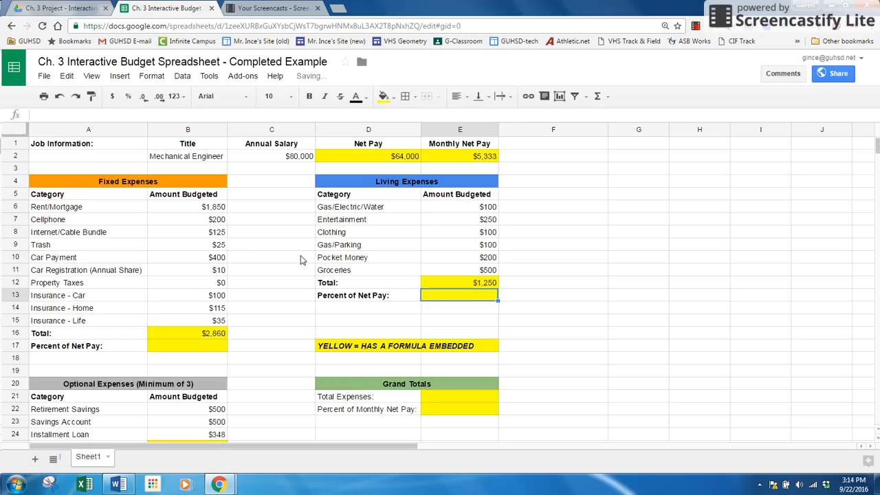
click(204, 350)
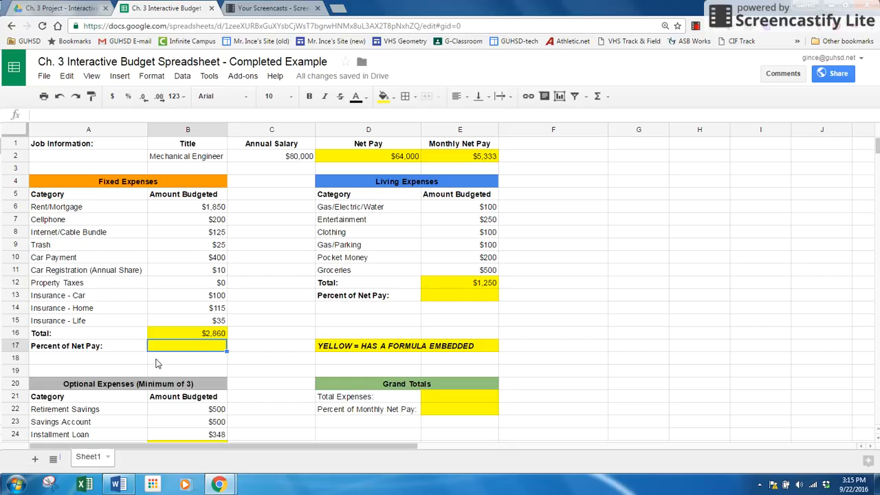
click(445, 296)
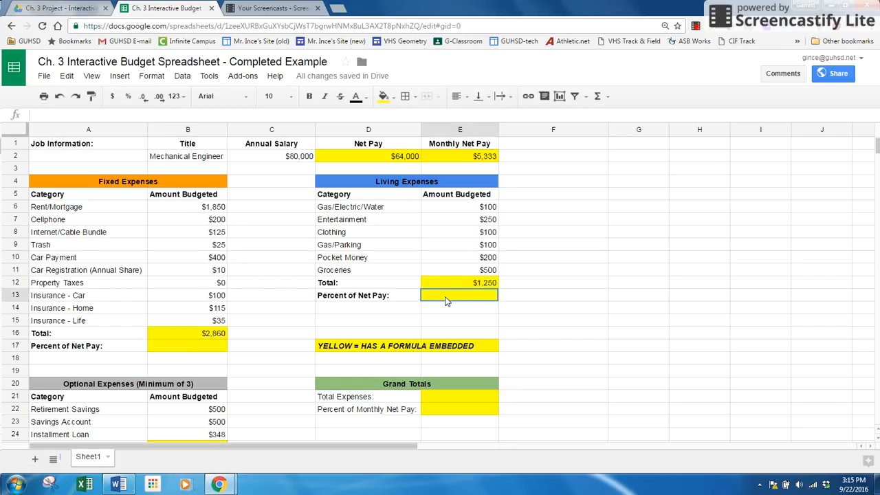
scroll(440, 294, down, 2)
click(182, 409)
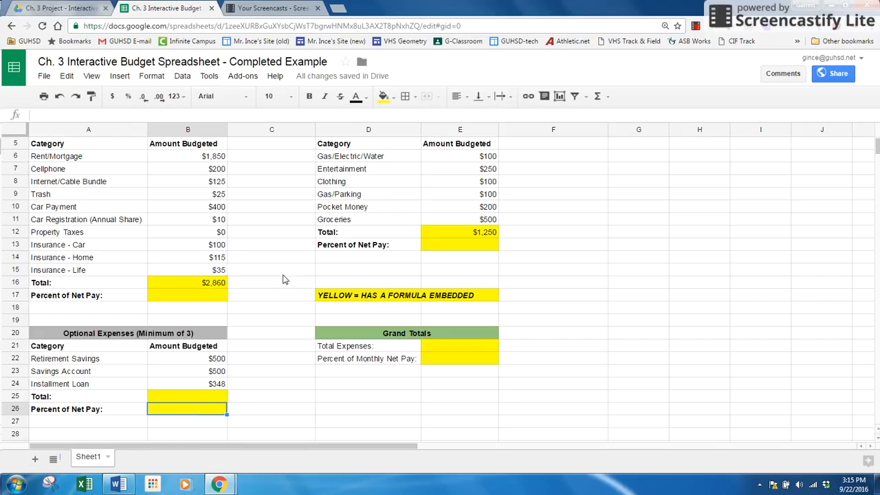
scroll(285, 279, up, 2)
Calculate the fixed expenses' Percent of Net Pay in B17 by dividing their total by Monthly Net Pay with =B16/E2
click(200, 352)
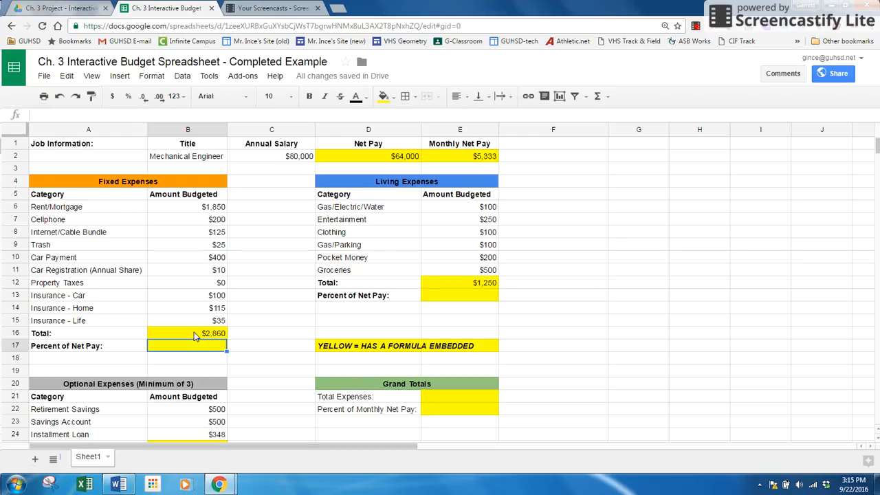
text(=)
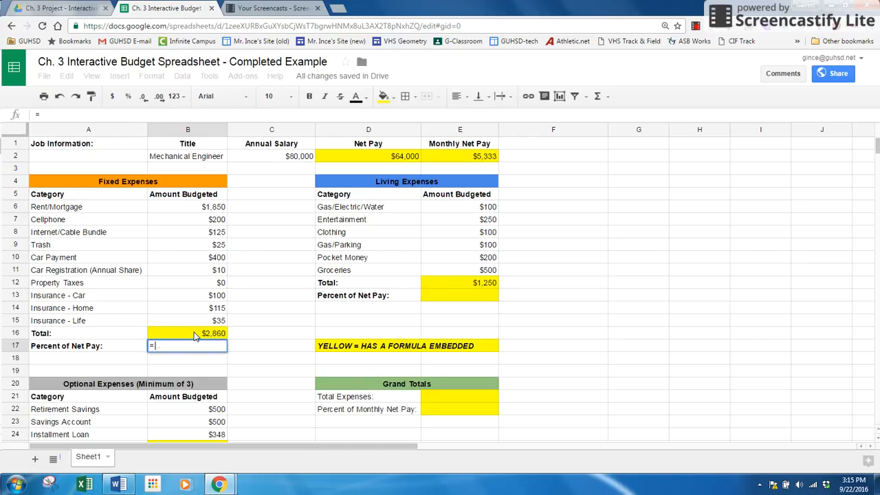
click(186, 335)
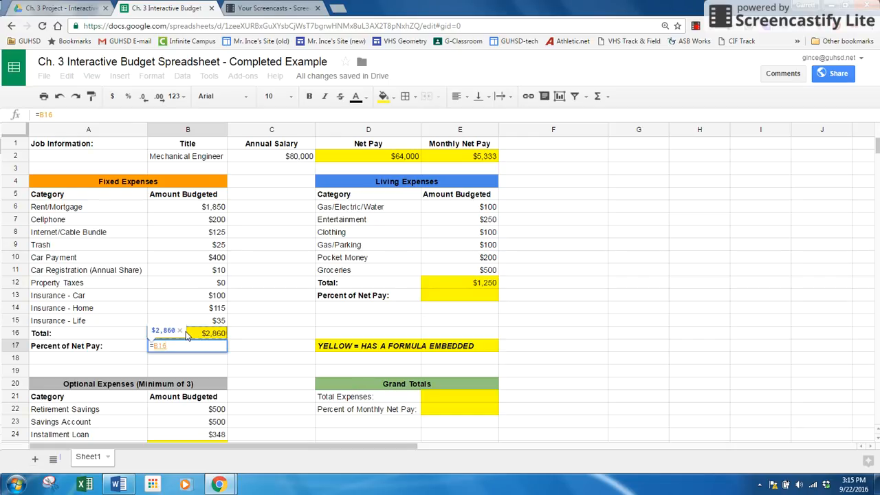
text(/)
click(460, 157)
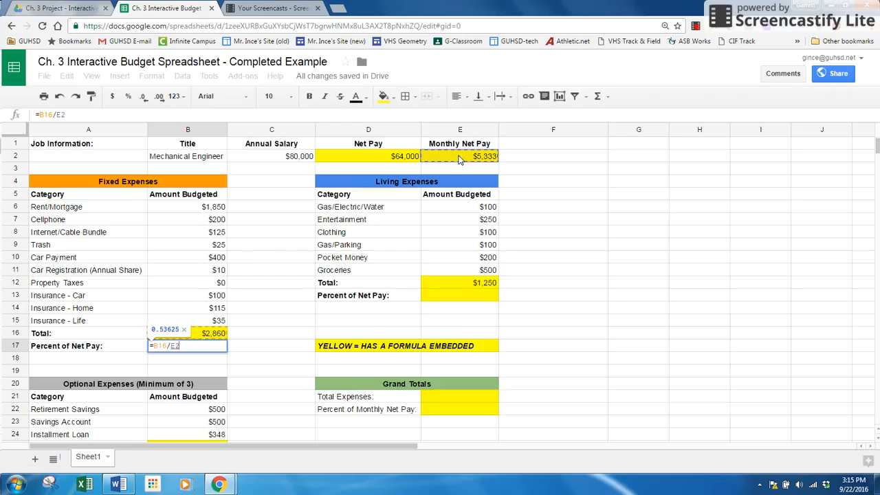
key(Return)
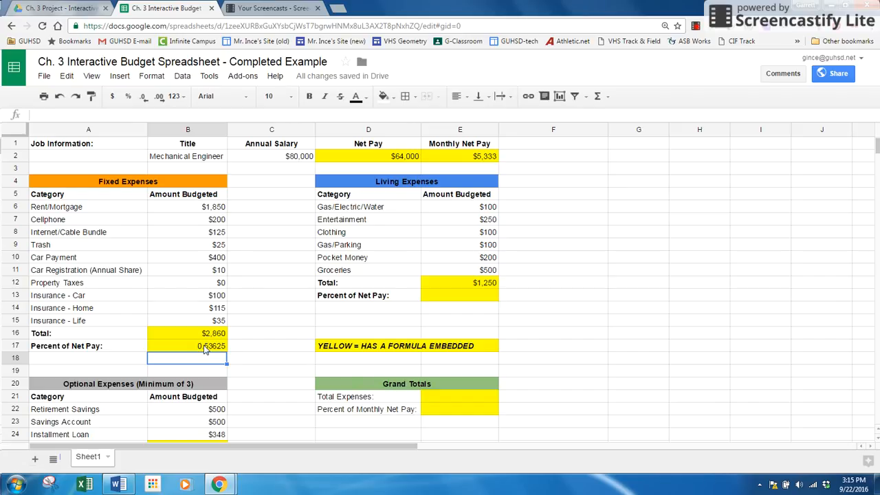
Format the fixed expenses' Percent of Net Pay in B17 with the Percent number format
click(187, 348)
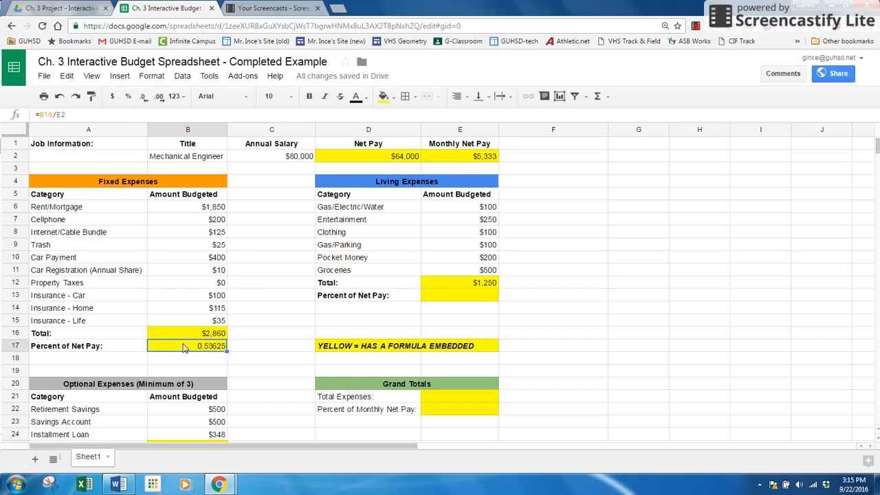
click(182, 77)
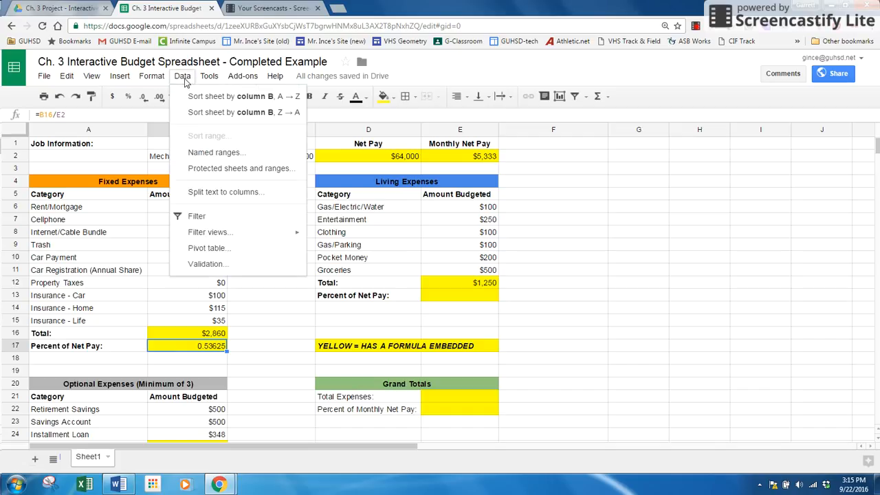
mouse_move(163, 81)
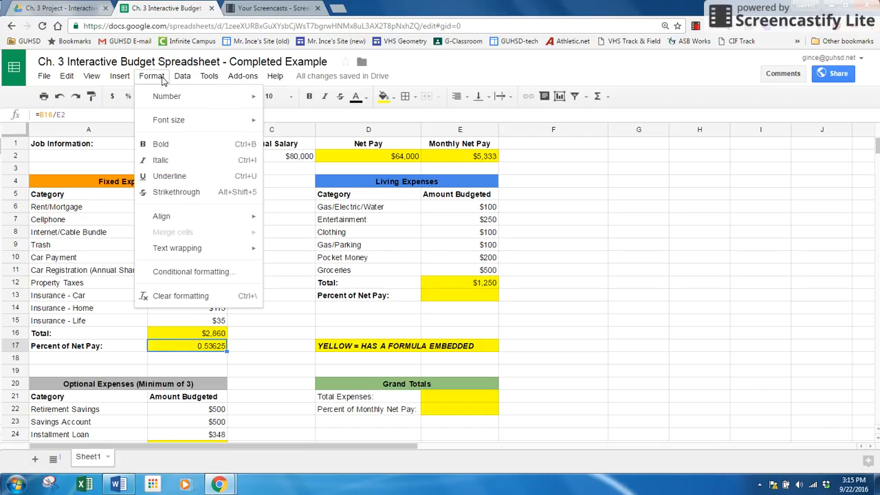
mouse_move(159, 97)
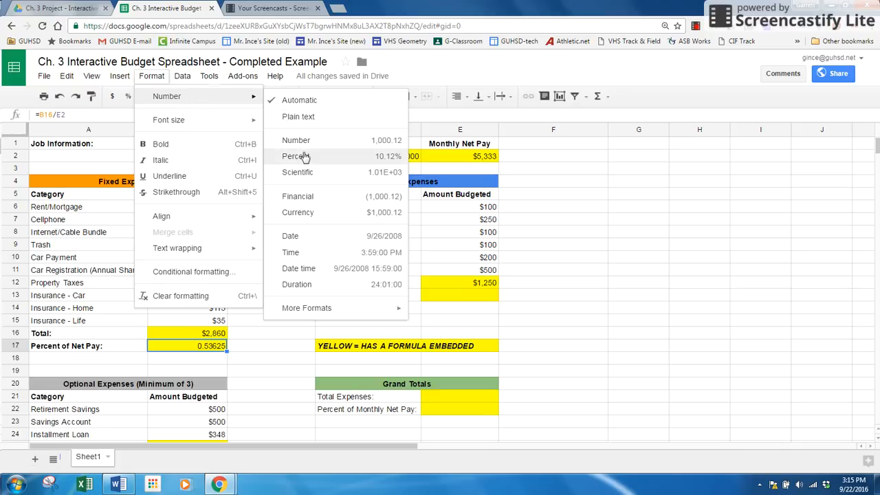
click(305, 156)
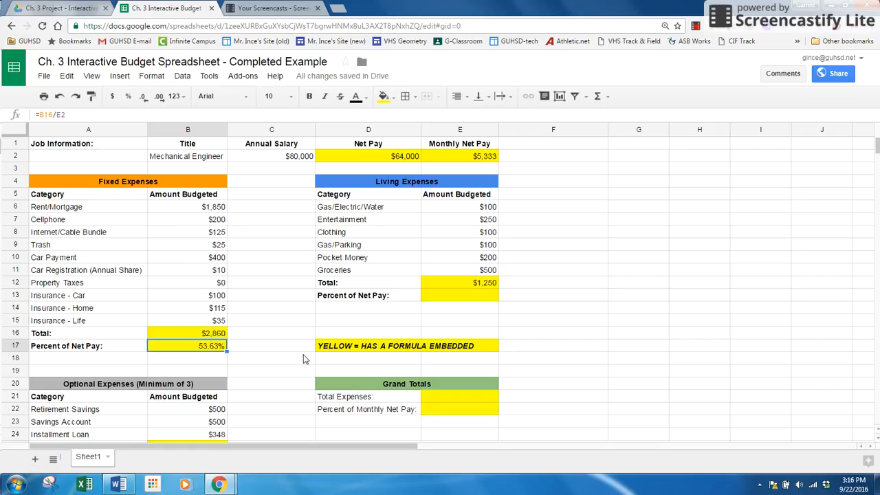
click(279, 352)
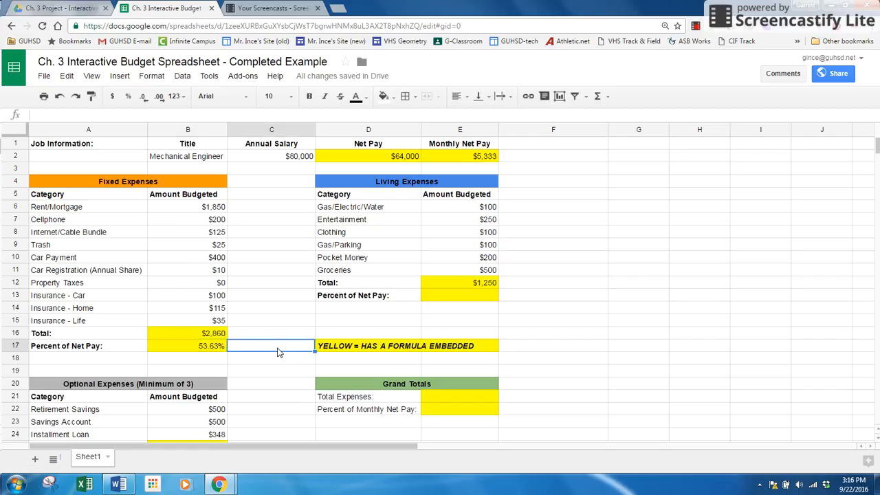
Calculate the living expenses' Percent of Net Pay in E13 with the formula =E12/E2, and select the cell again
click(443, 298)
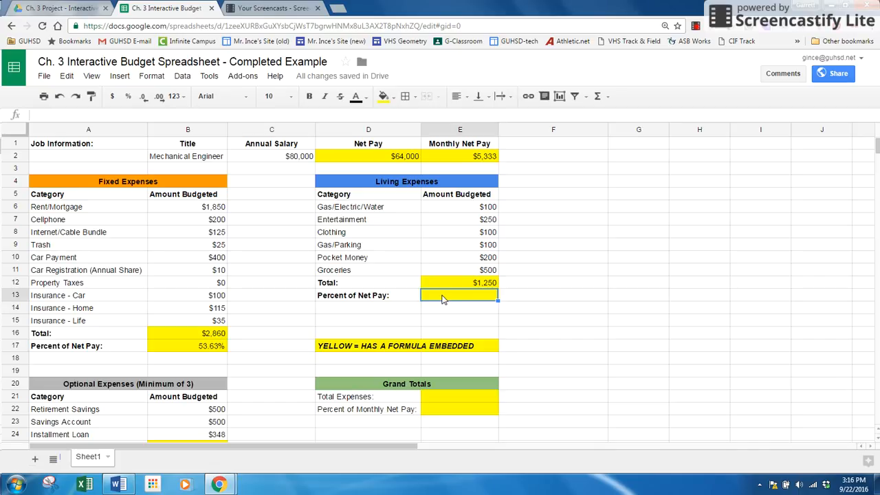
text(=)
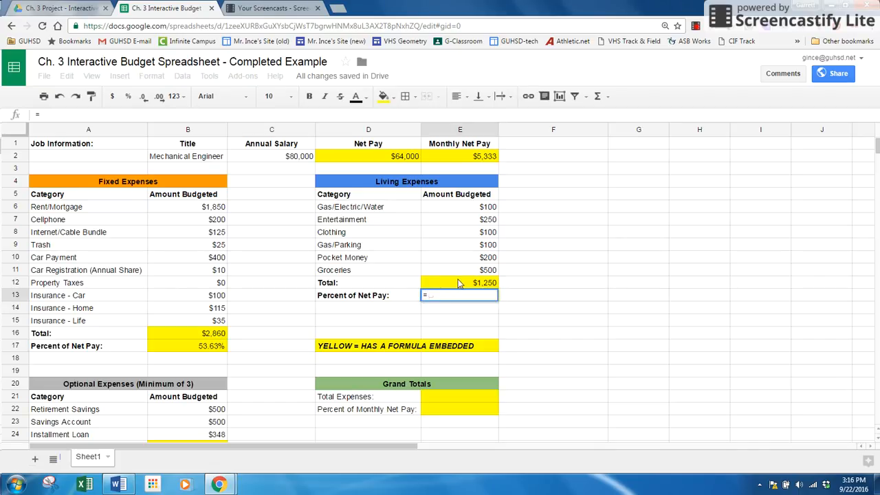
click(456, 284)
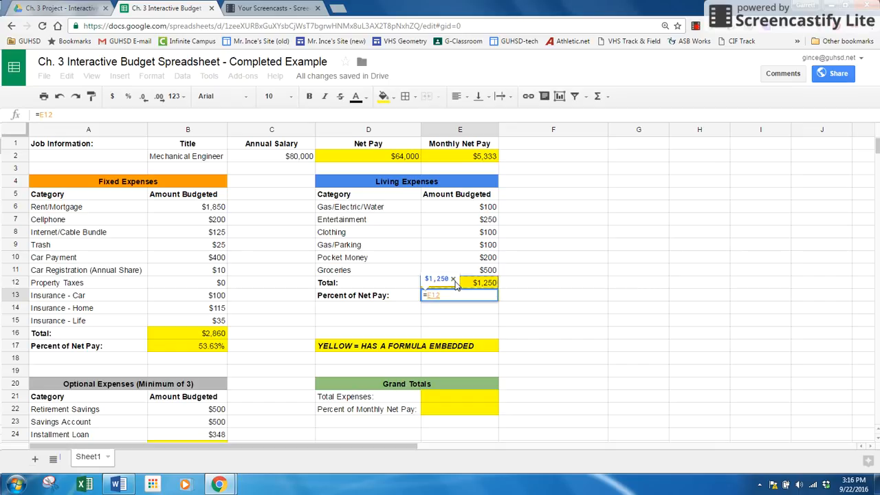
text(/)
click(450, 157)
key(Return)
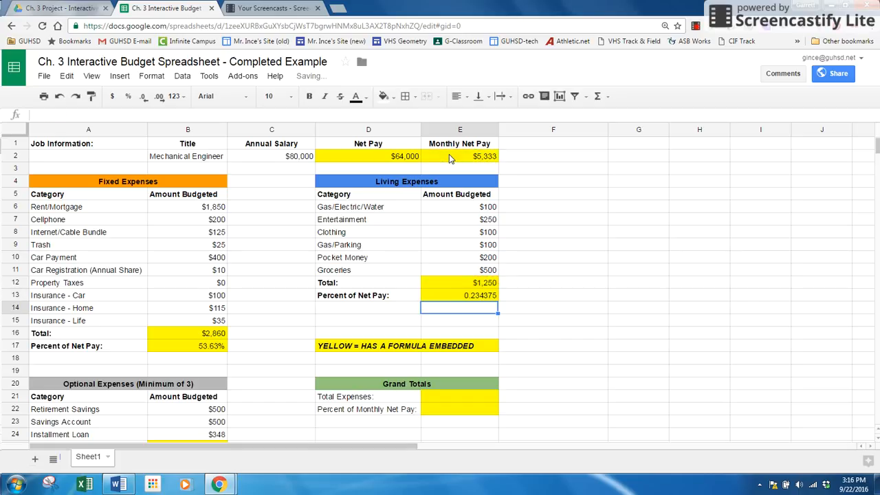
click(427, 299)
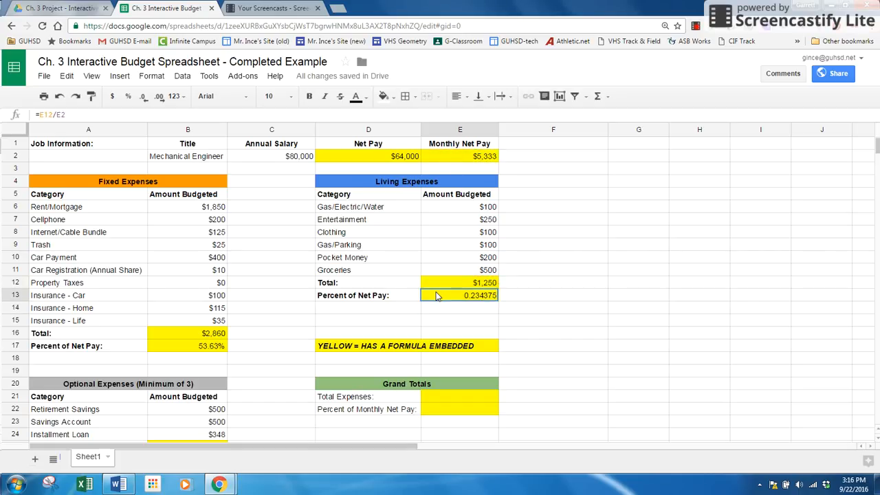
Format the living expenses' Percent of Net Pay in E13 with the Percent number format
click(152, 77)
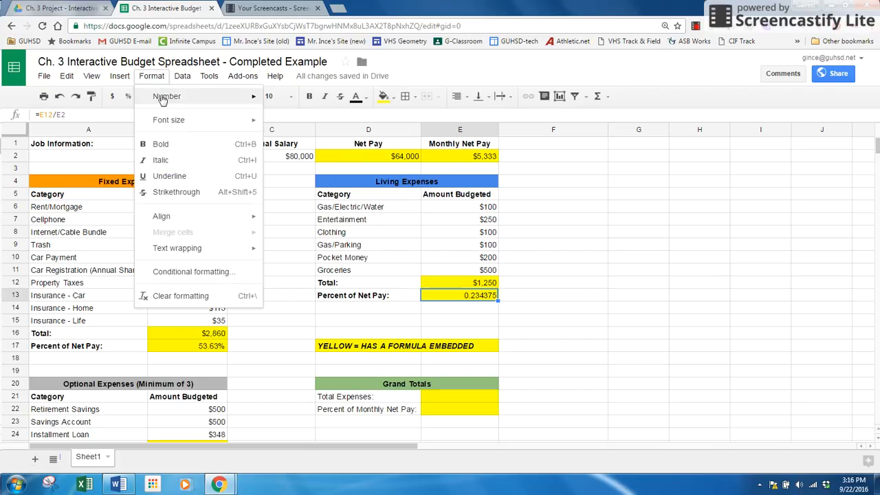
mouse_move(163, 96)
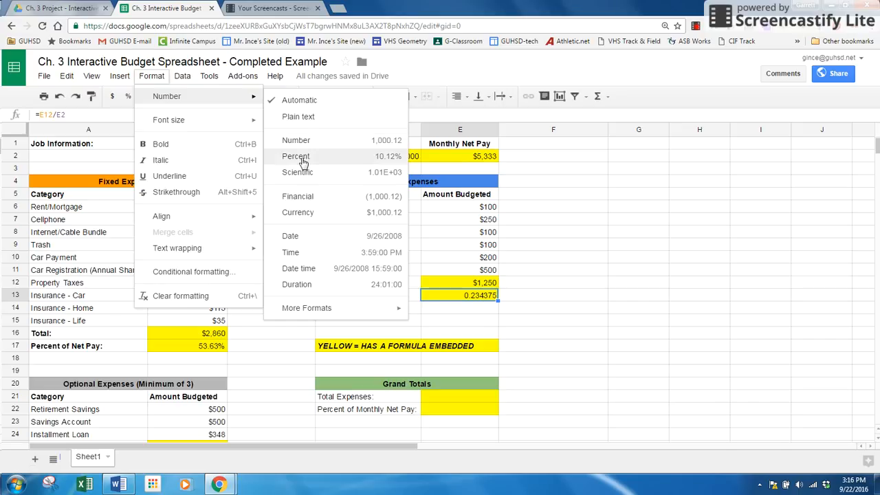
click(313, 156)
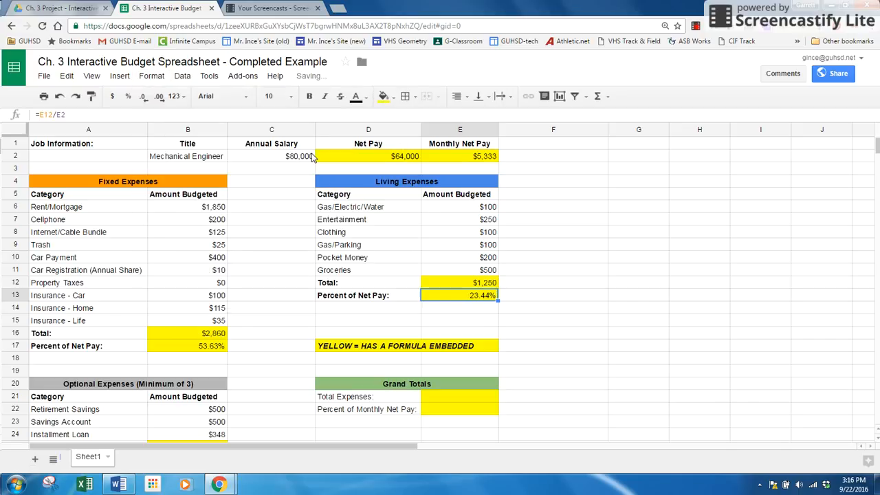
click(620, 300)
Total the optional expenses in B25 by summing the budgeted amounts in B22 through B24
scroll(550, 256, down, 2)
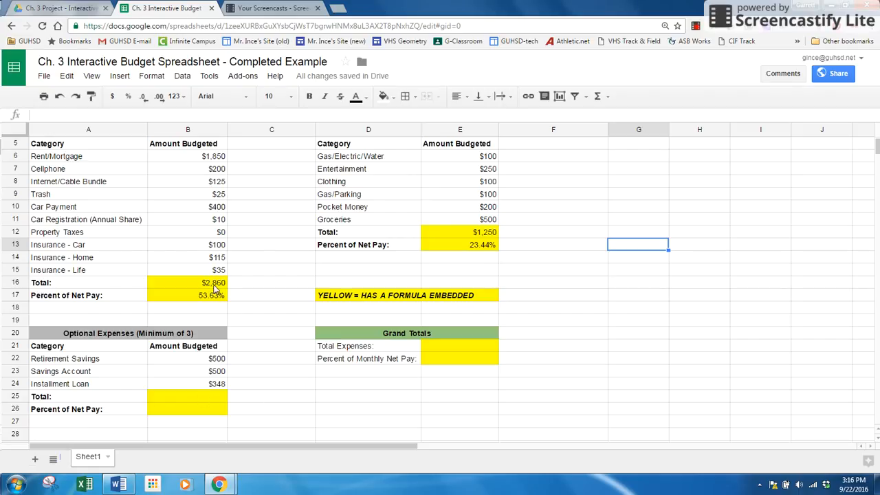
click(205, 398)
click(209, 411)
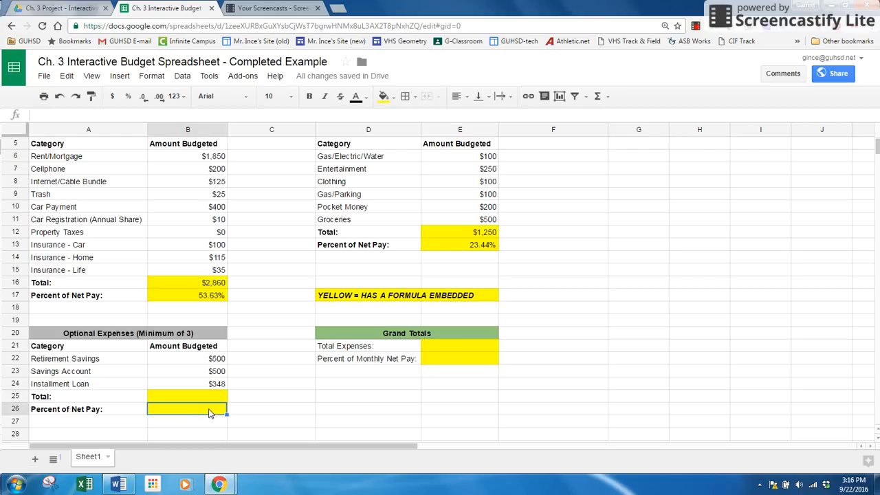
click(201, 397)
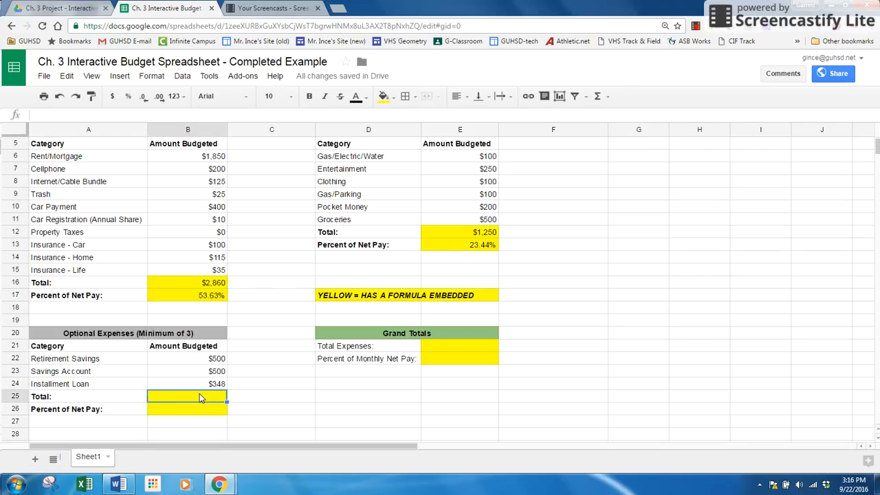
click(609, 98)
click(611, 117)
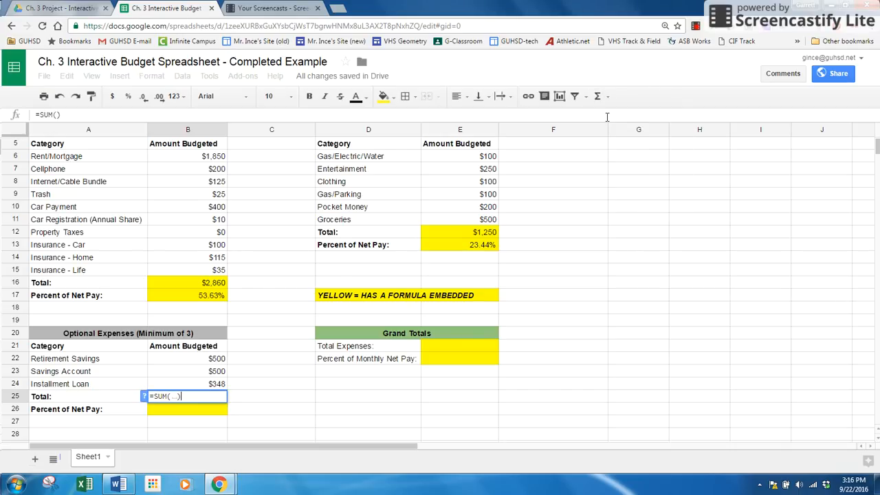
drag(190, 363, 203, 390)
key(Return)
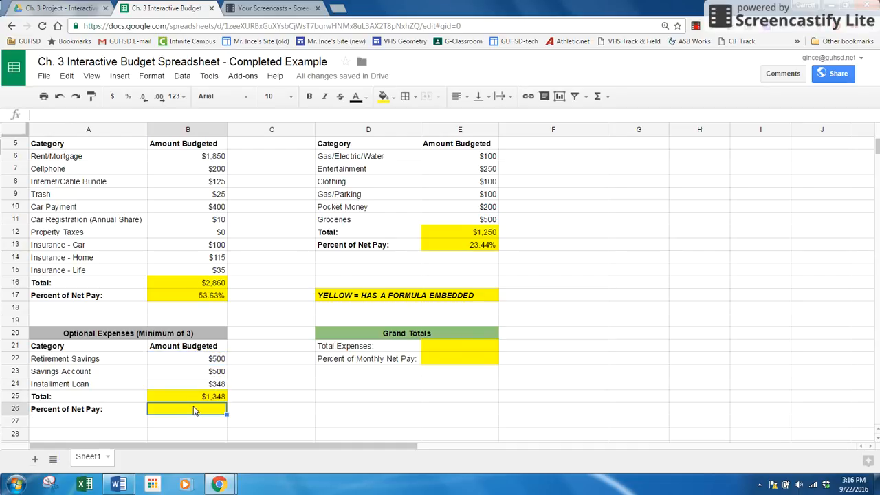
Calculate the optional expenses' Percent of Net Pay in B26 by dividing their total by Monthly Net Pay with =B25/E2
text(=)
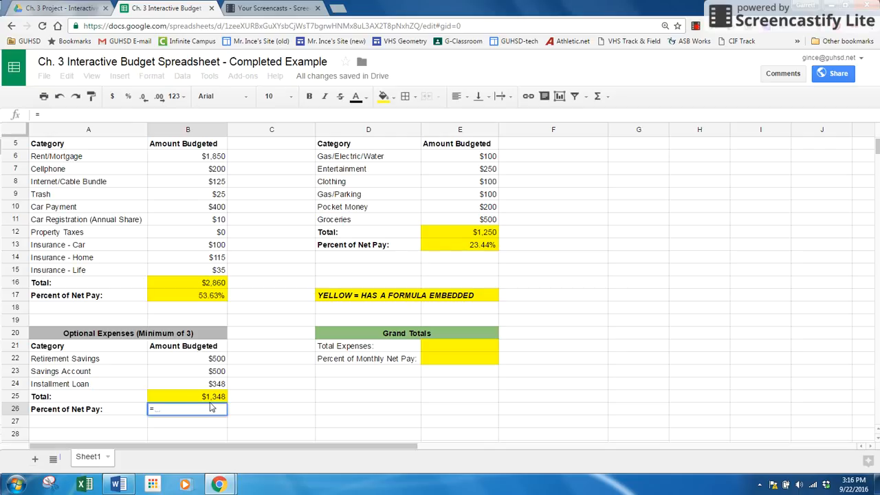
click(212, 399)
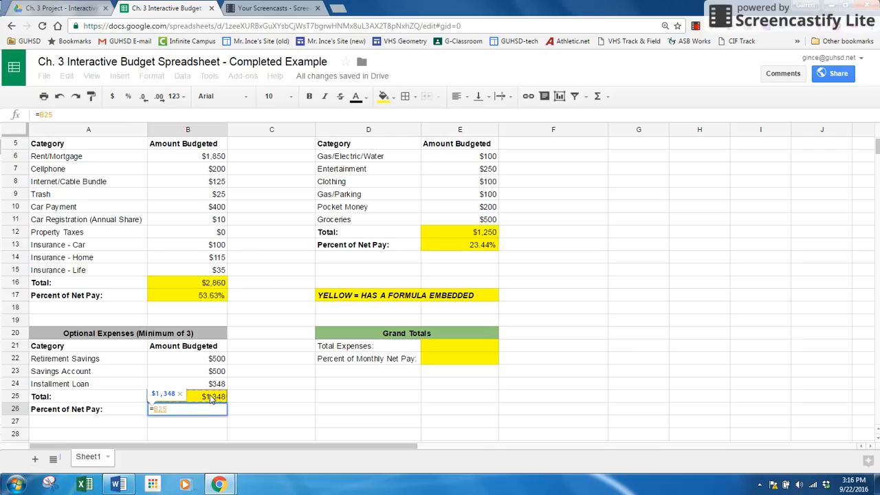
text(/)
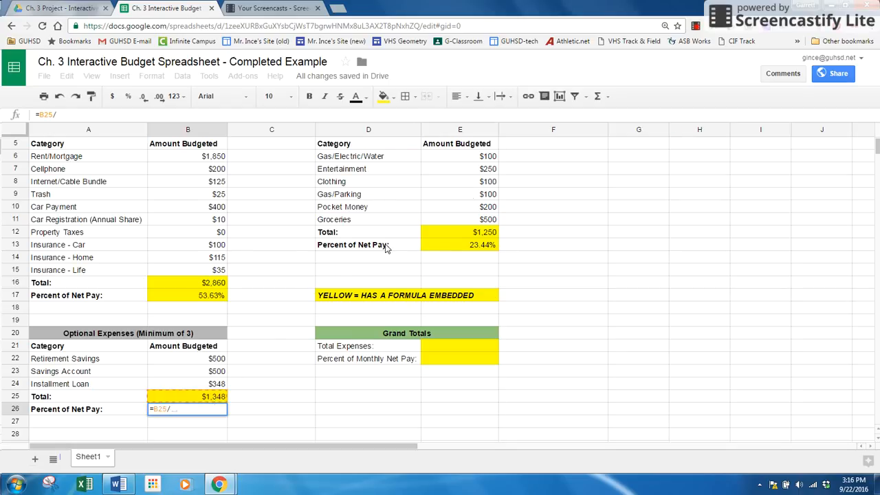
scroll(387, 238, up, 2)
click(462, 156)
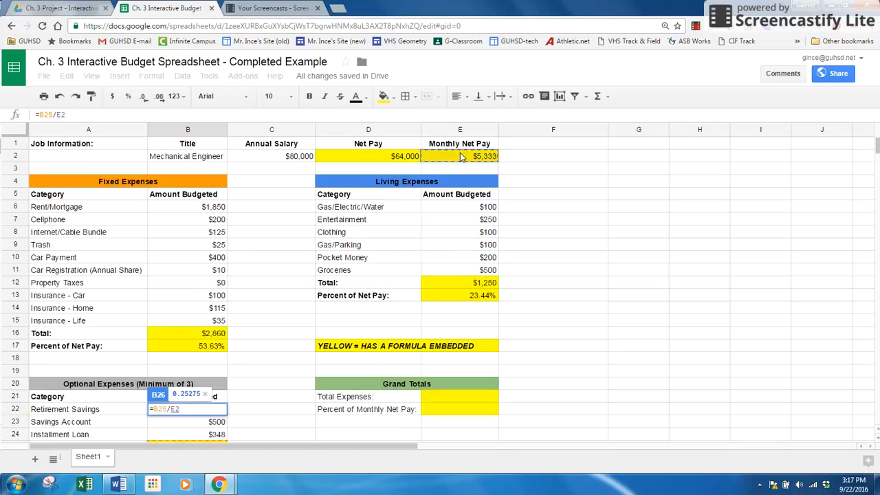
key(Return)
Format the optional expenses' Percent of Net Pay in B26 with the Percent number format
click(203, 422)
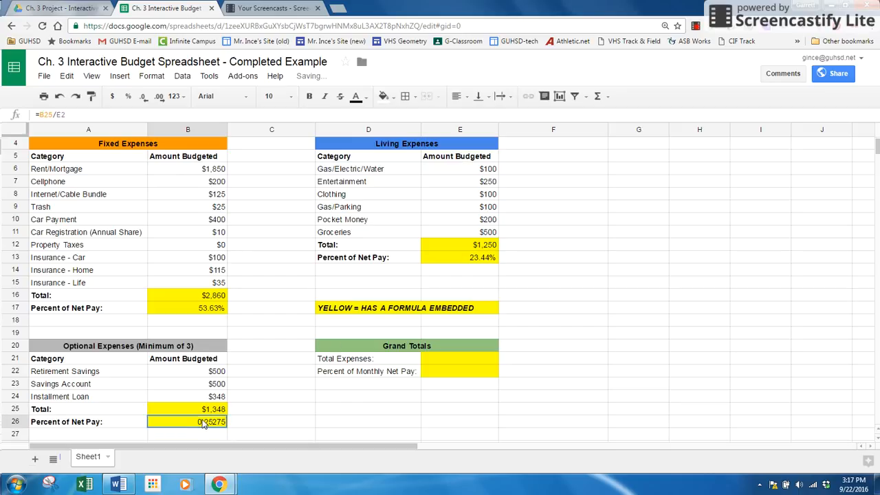
click(157, 76)
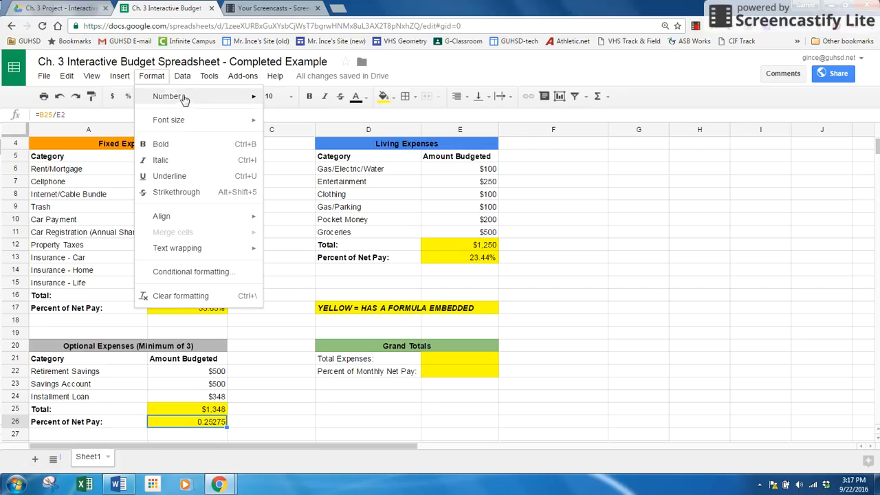
mouse_move(232, 96)
click(303, 157)
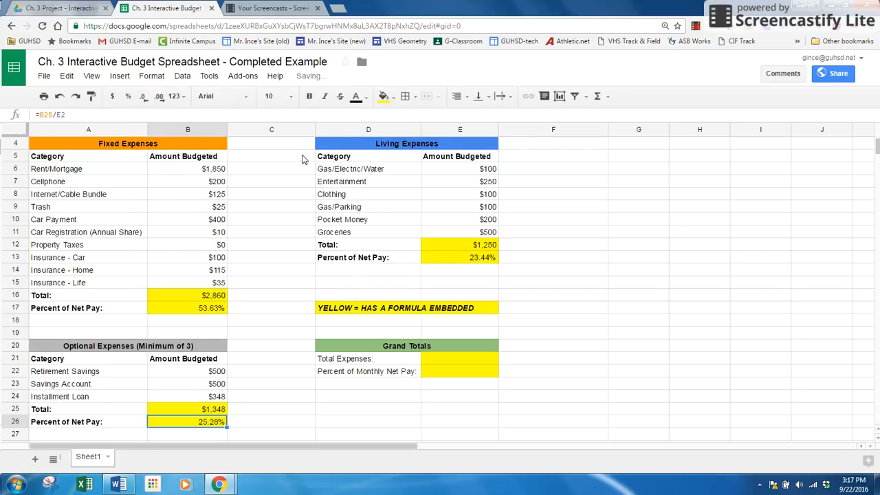
click(624, 282)
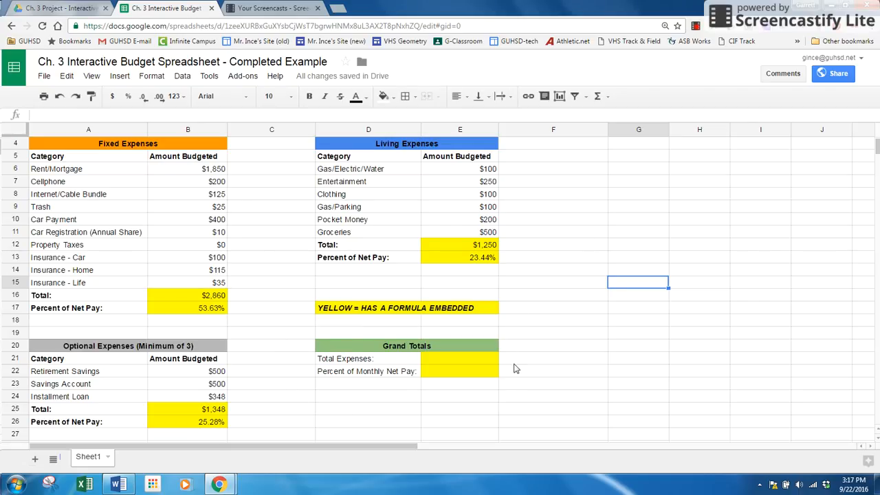
Calculate the grand Total Expenses in E21 by adding the fixed, living and optional expense totals with =B16+E12+B25
click(442, 360)
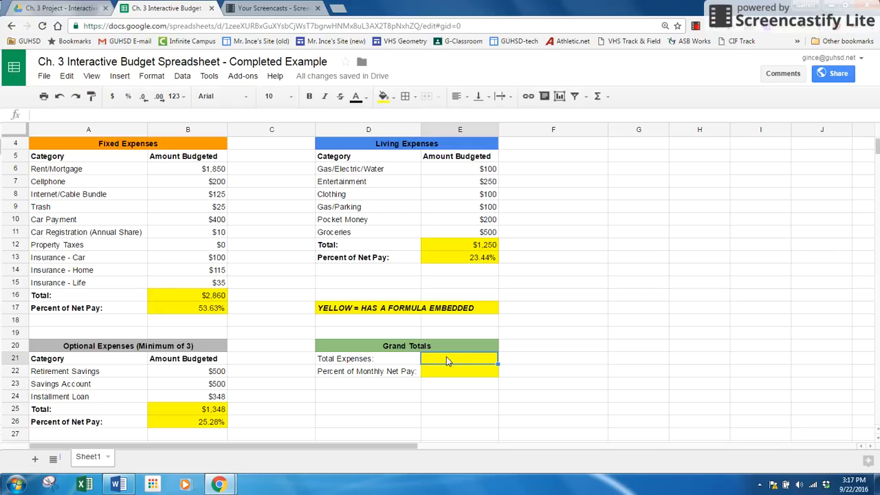
click(215, 411)
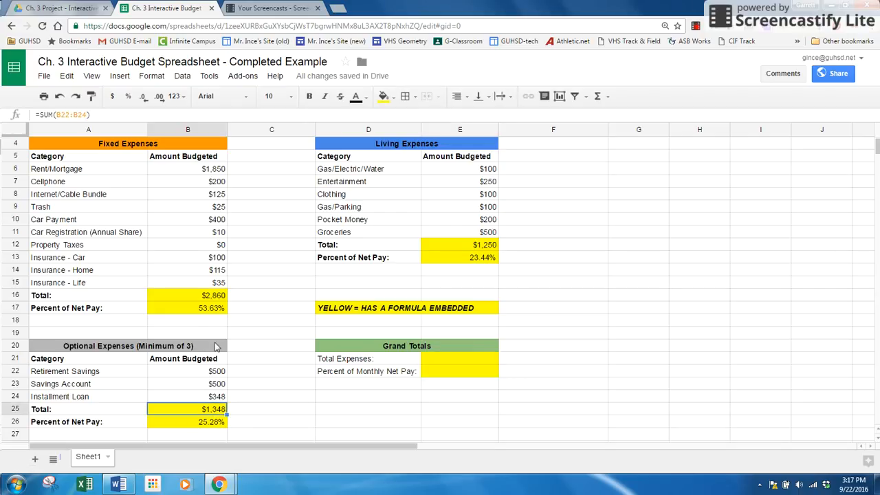
click(208, 295)
click(474, 241)
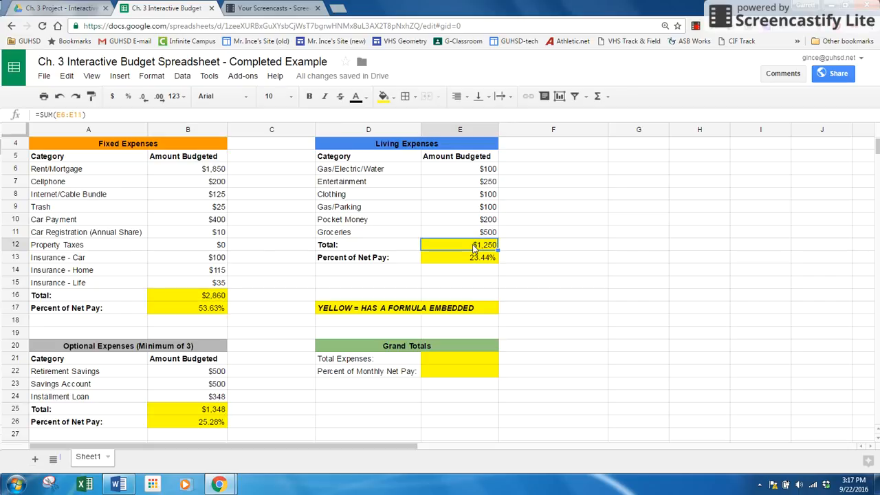
click(458, 356)
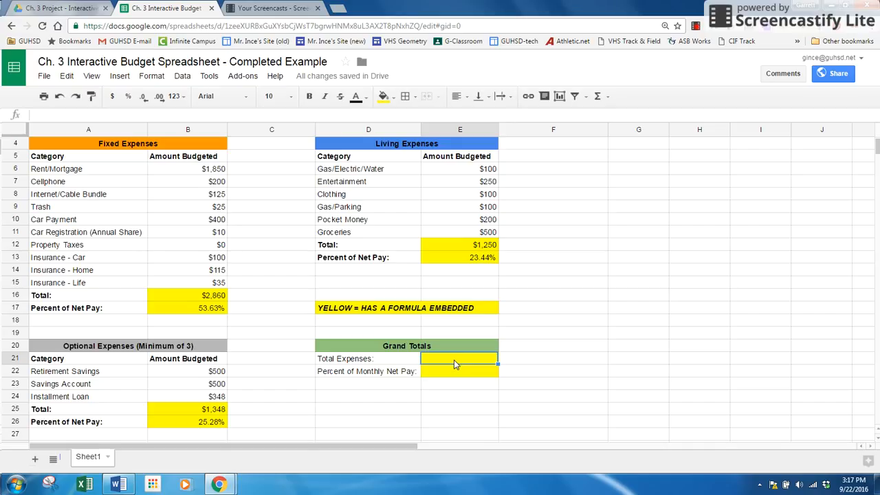
text(=)
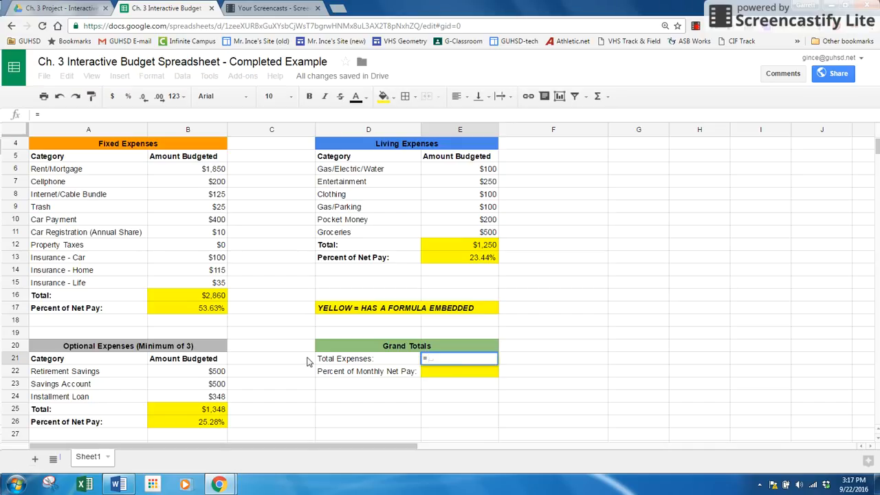
click(214, 297)
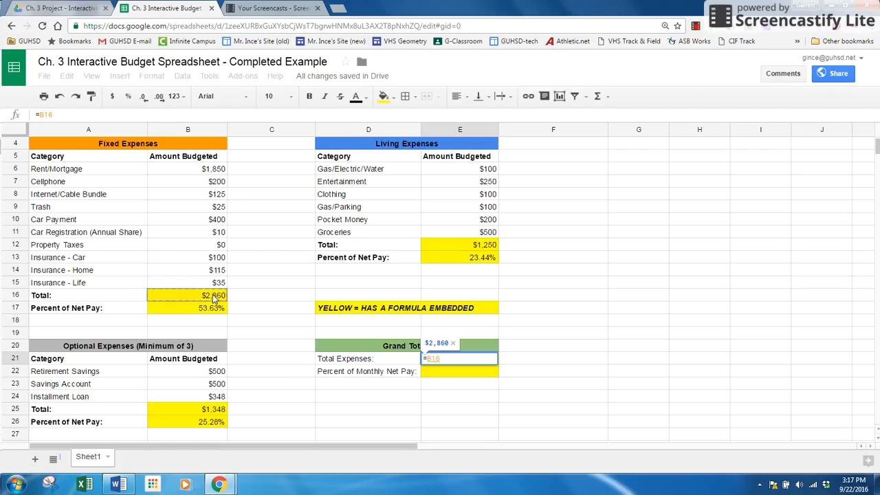
text(+)
click(450, 244)
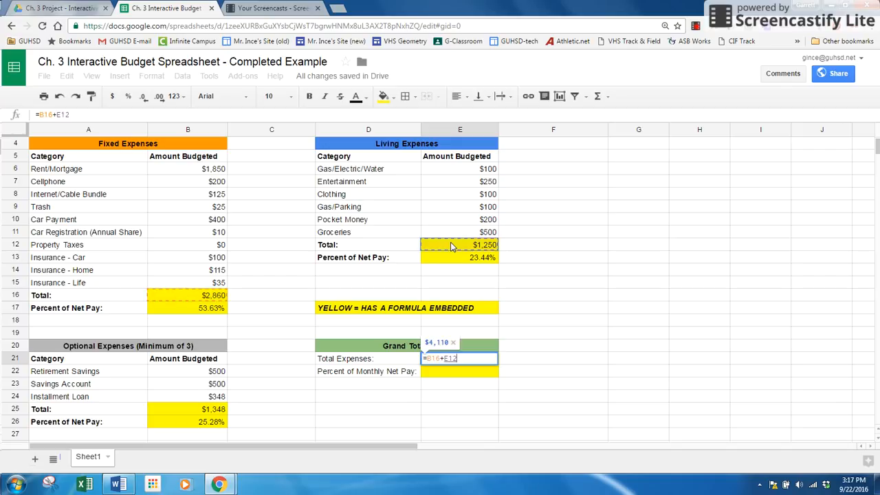
text(+)
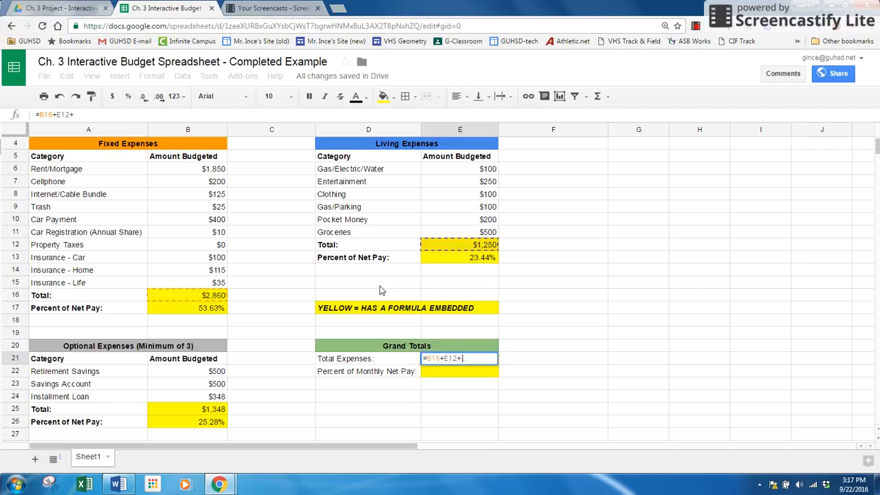
click(184, 412)
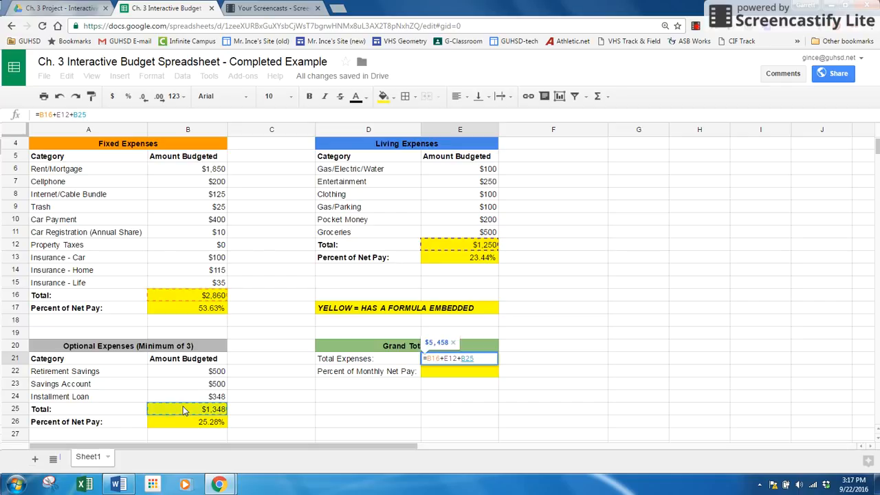
key(Return)
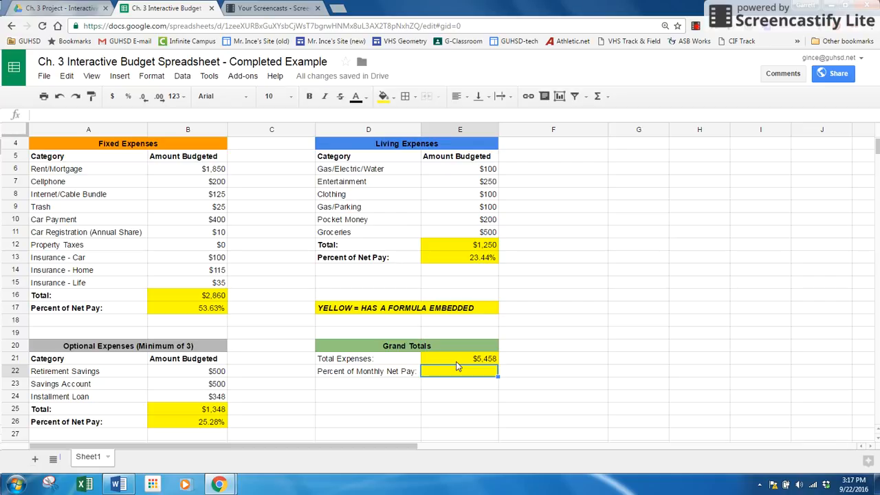
Review the three section totals and compare Total Expenses in E21 with Monthly Net Pay in E2
click(212, 411)
click(218, 297)
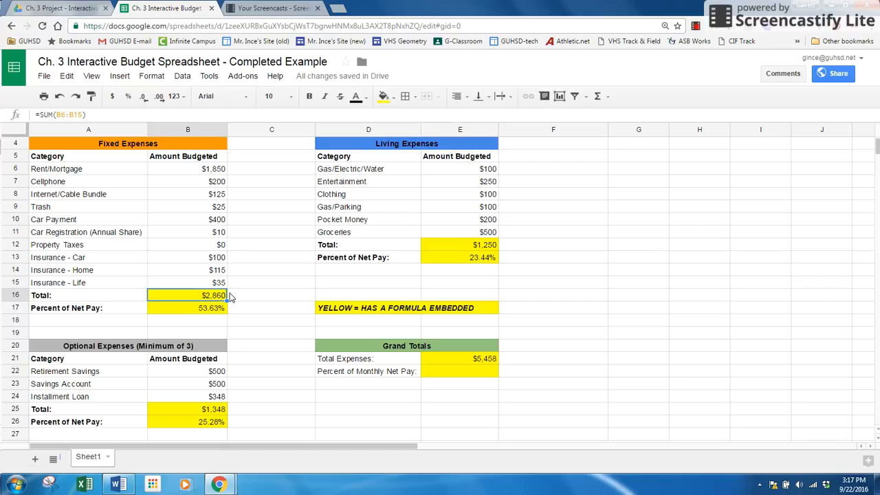
click(486, 245)
scroll(588, 309, up, 1)
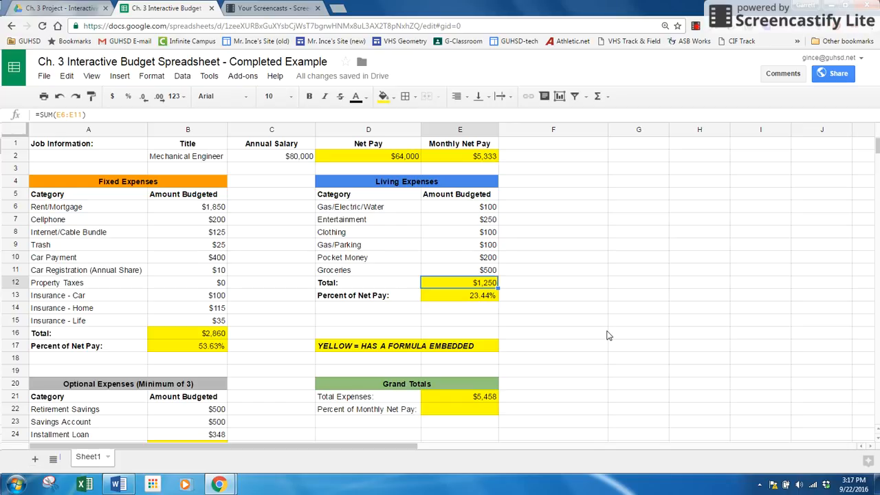
click(476, 397)
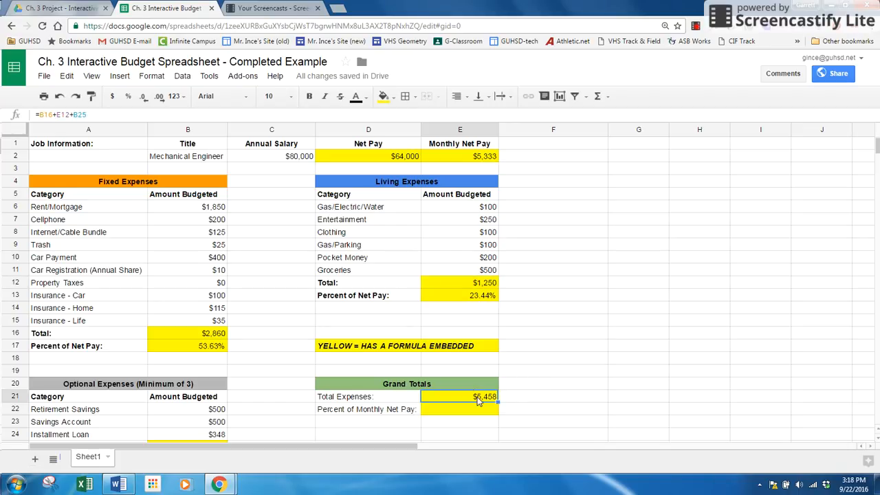
click(486, 157)
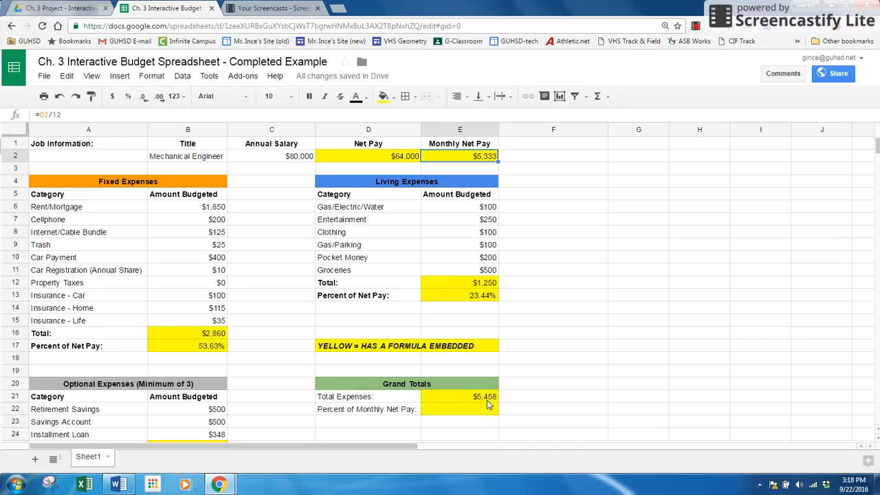
click(556, 385)
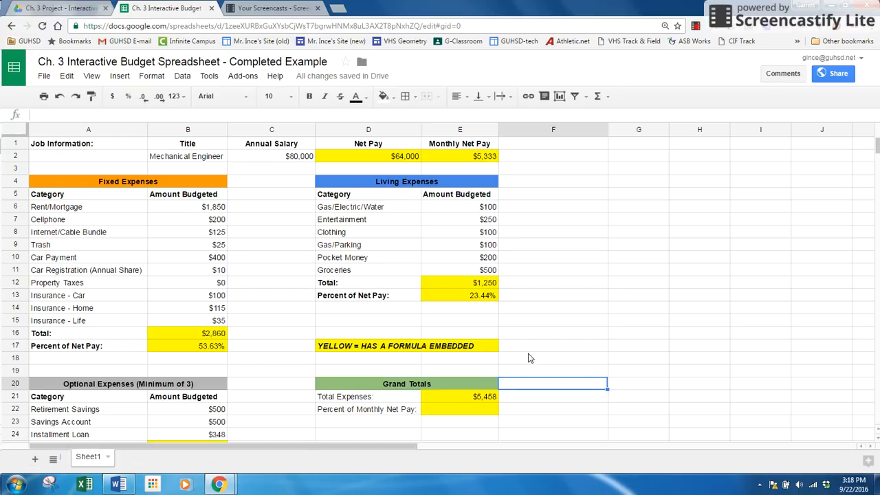
Set the Savings Account amount in B23 to $375 and compare Total Expenses in E21 with Monthly Net Pay in E2
scroll(529, 359, down, 1)
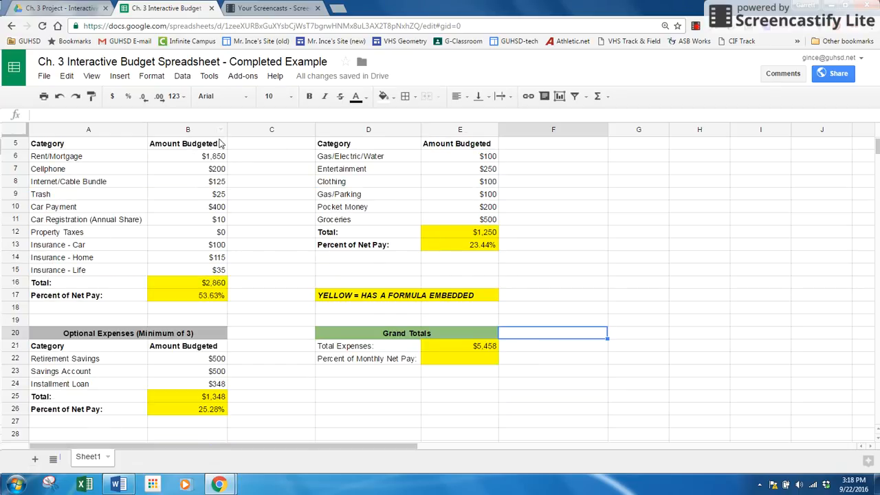
scroll(295, 266, down, 1)
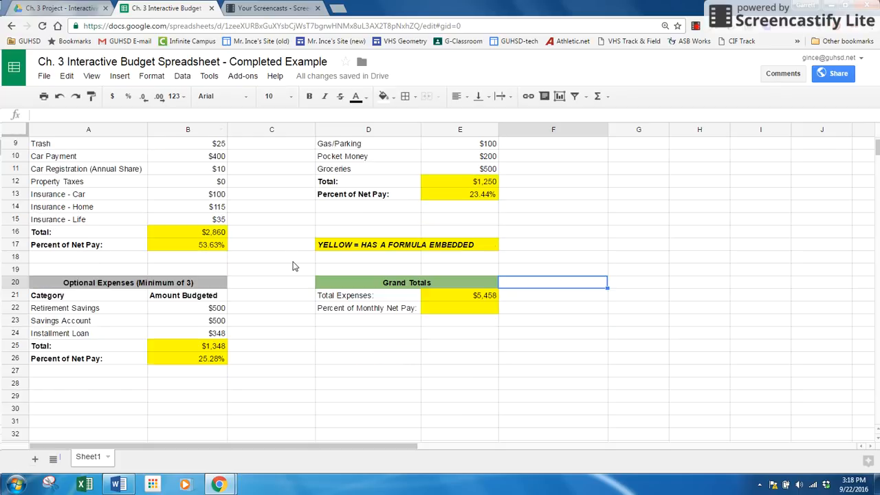
click(188, 323)
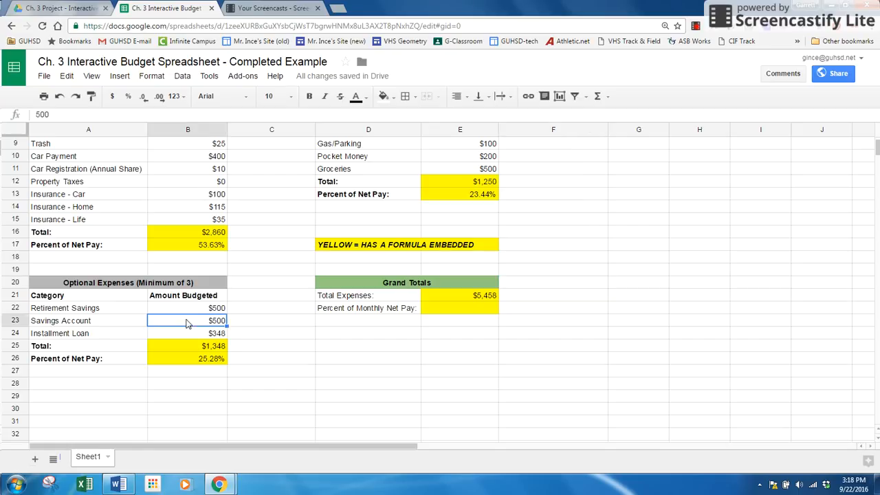
text($375)
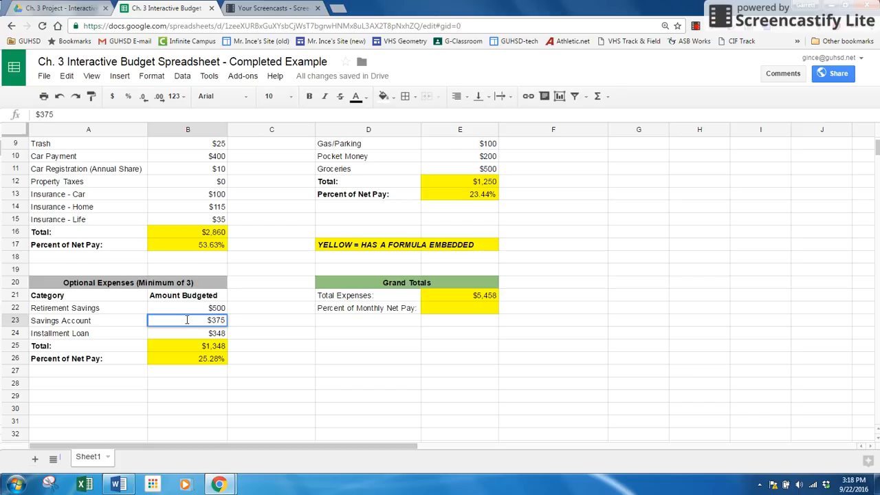
key(Return)
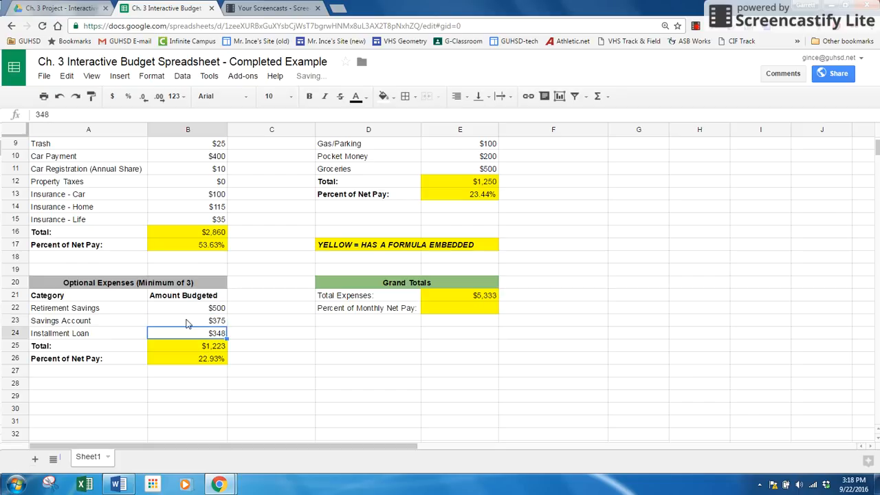
click(458, 298)
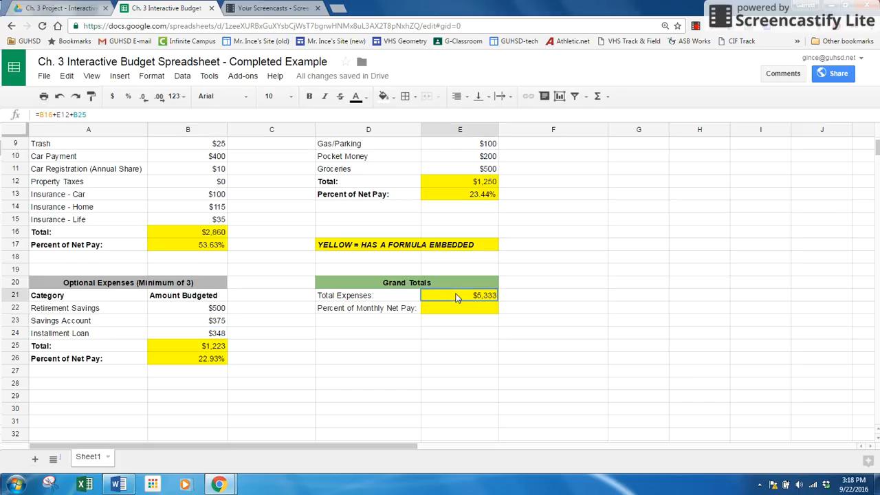
scroll(592, 313, up, 3)
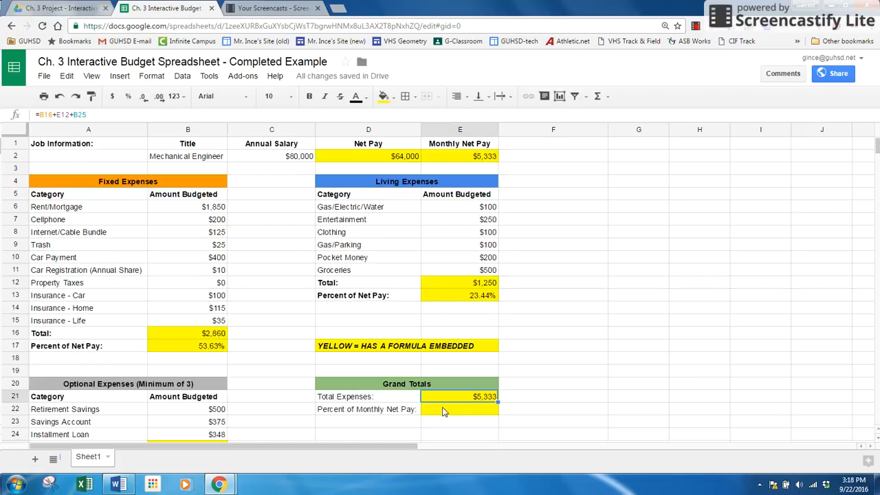
click(468, 158)
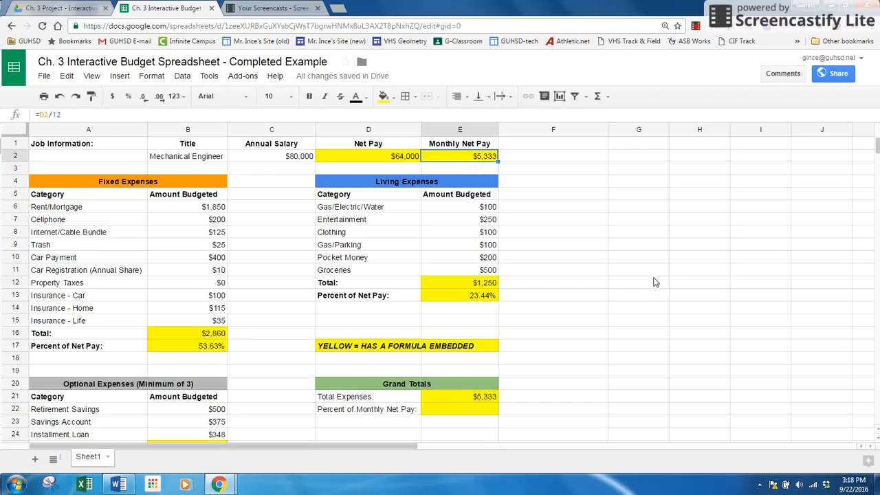
Calculate the grand Percent of Monthly Net Pay in E22 by adding the optional, fixed and living expense percentages with =B26+B17+E13
scroll(617, 311, down, 2)
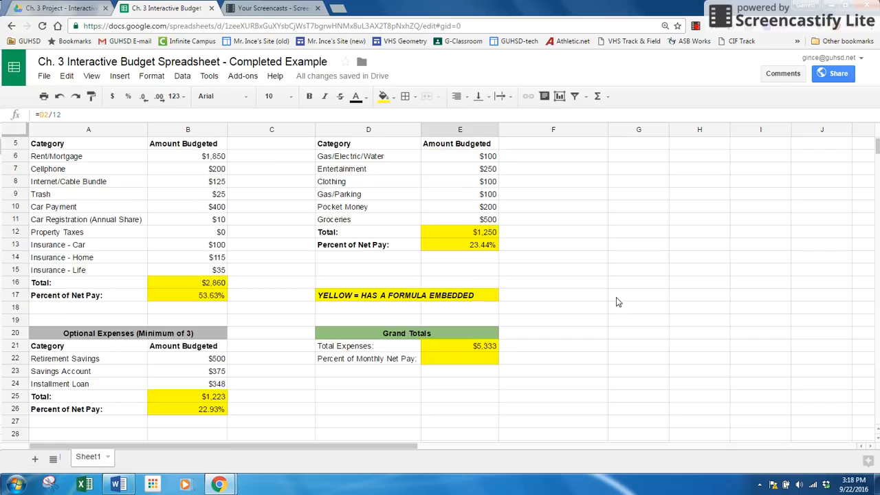
click(454, 359)
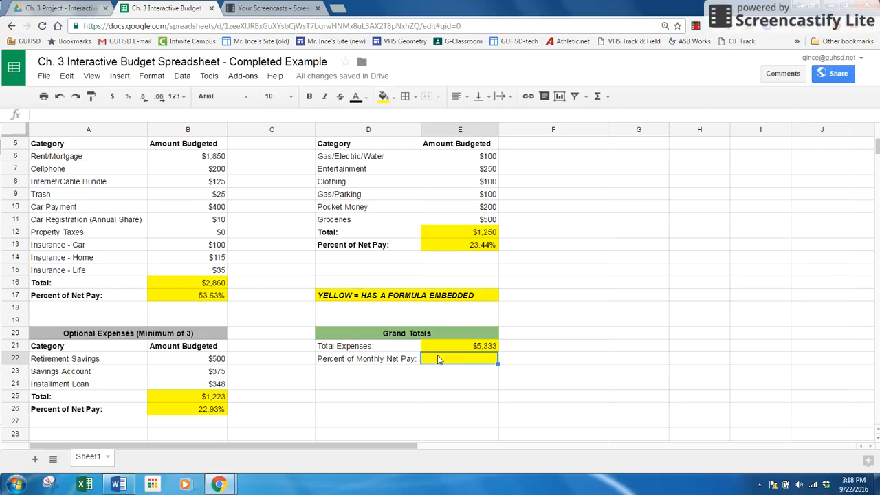
click(205, 410)
click(205, 297)
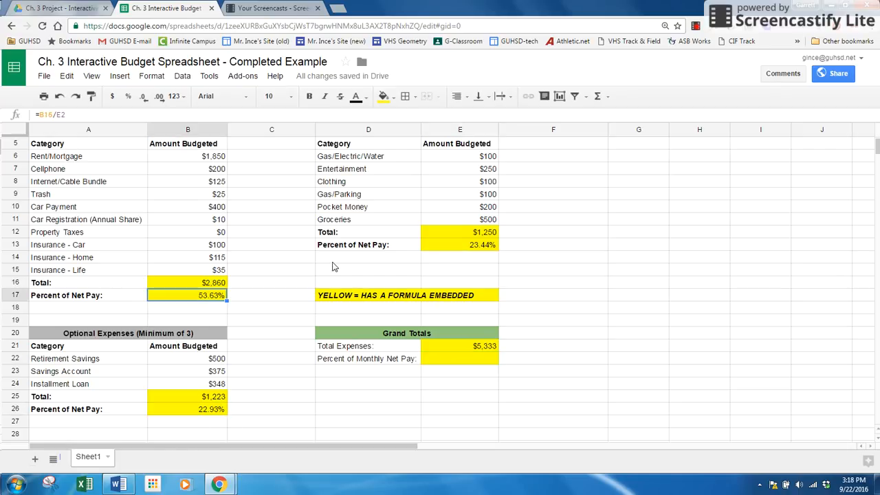
click(462, 247)
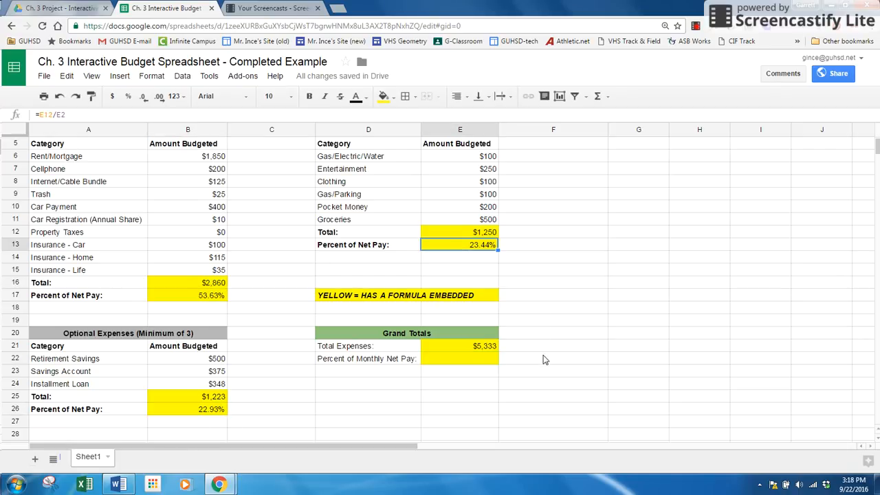
click(470, 360)
text(=)
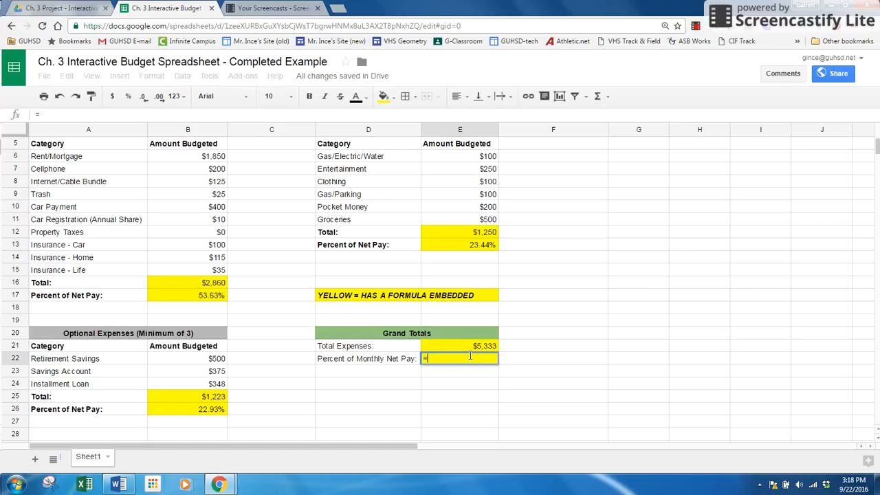
click(210, 411)
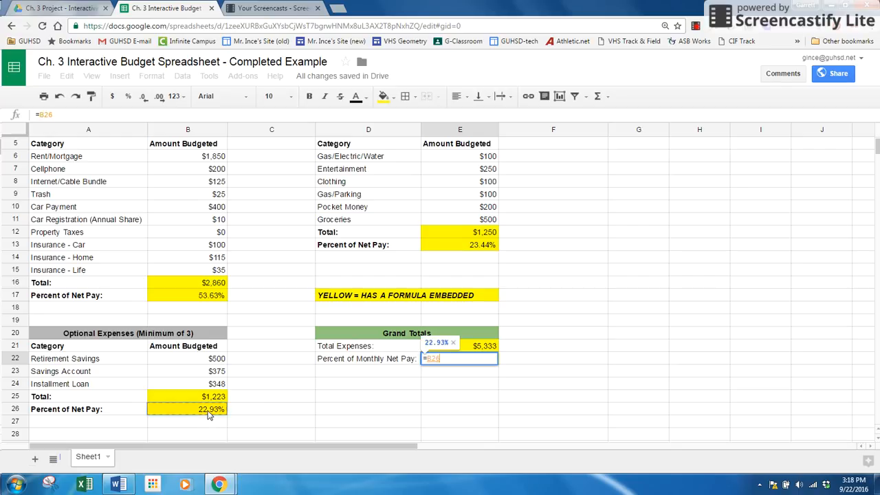
text(+)
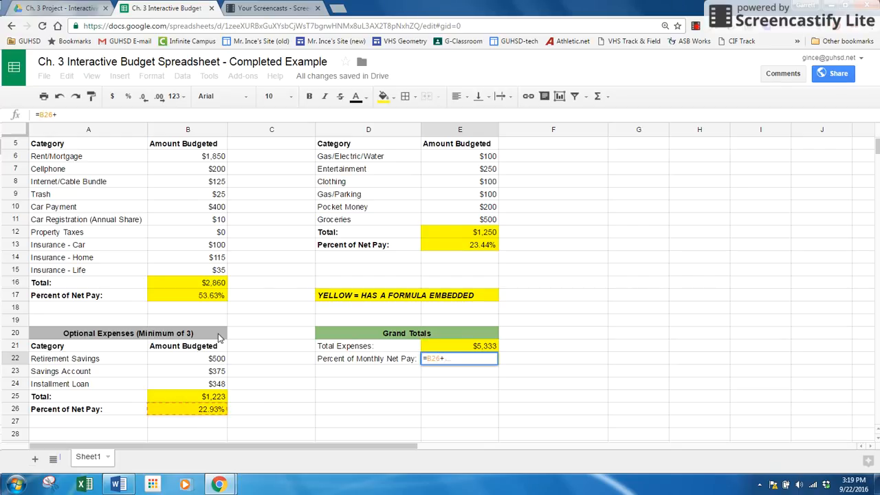
click(213, 300)
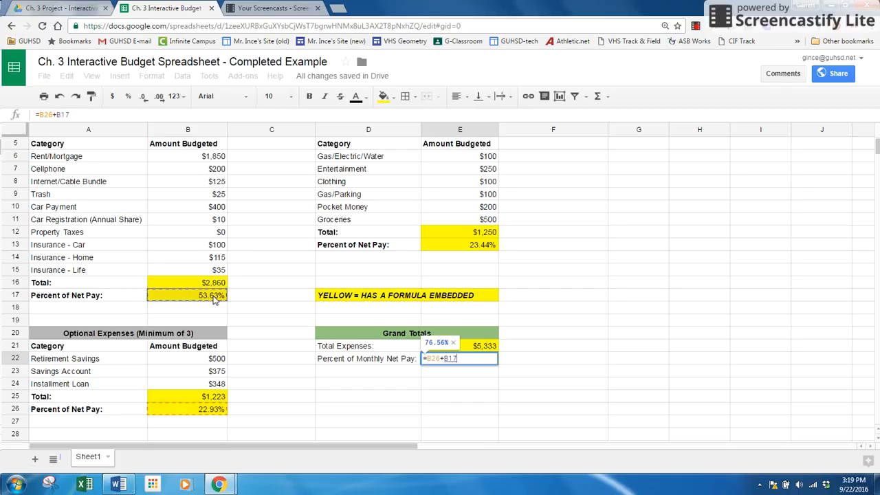
text(+)
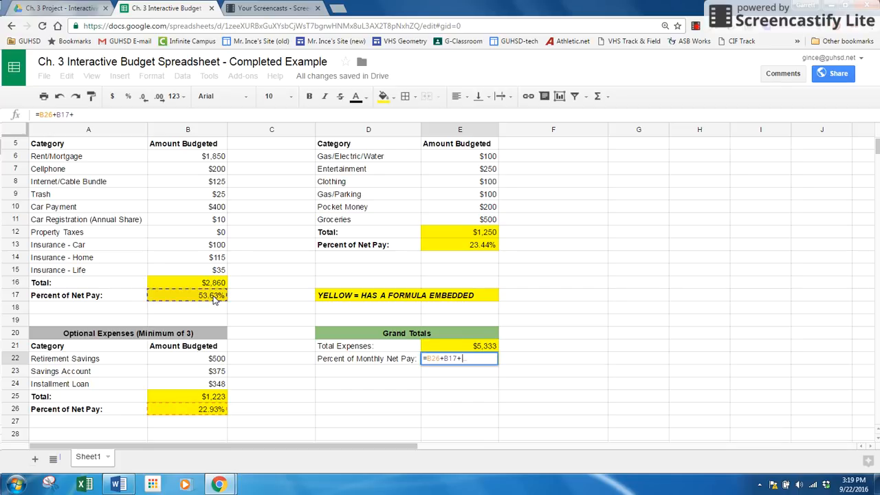
click(463, 246)
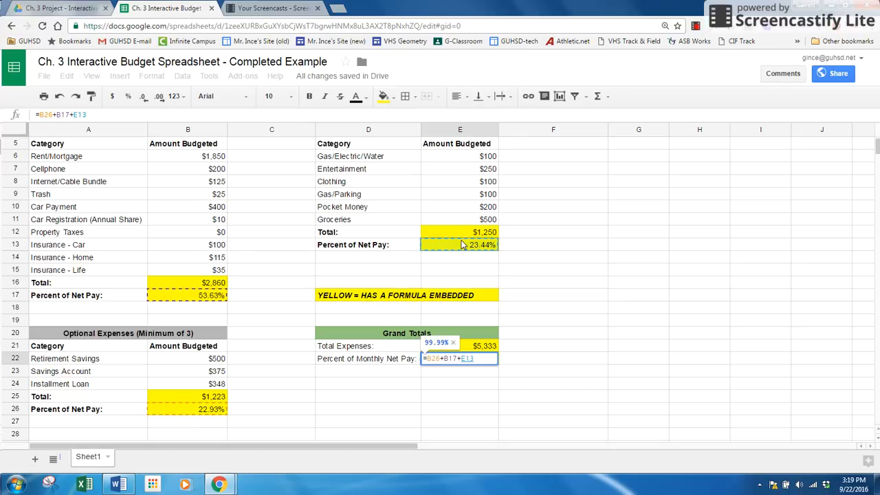
key(Return)
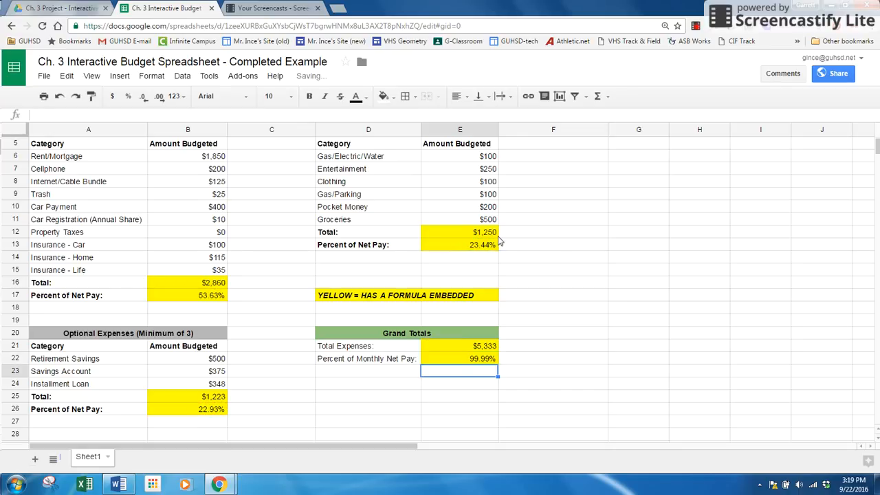